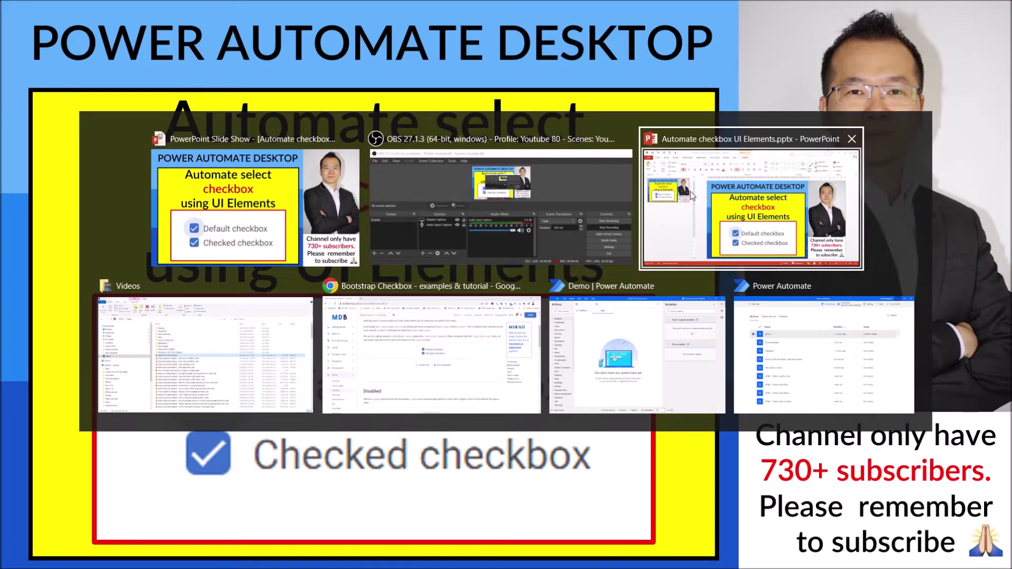
Switch from the slide show to the Bootstrap Checkbox examples page in Chrome.
key(Tab)
key(Tab)
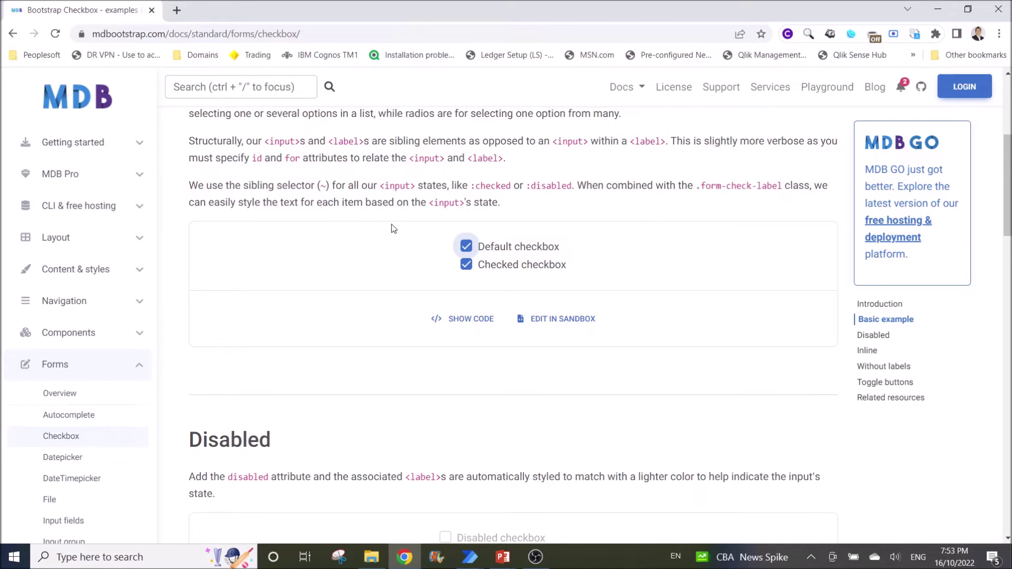
Toggle the Default and Checked checkboxes repeatedly, leaving both unchecked.
click(467, 248)
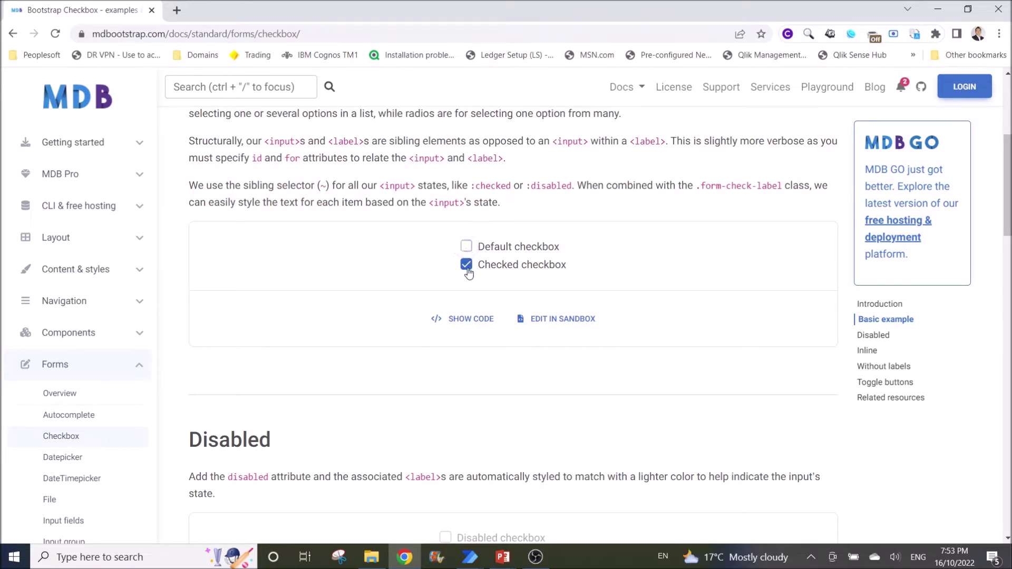
click(466, 265)
click(466, 248)
click(466, 266)
click(466, 247)
click(466, 265)
click(466, 247)
click(466, 265)
click(466, 247)
click(466, 264)
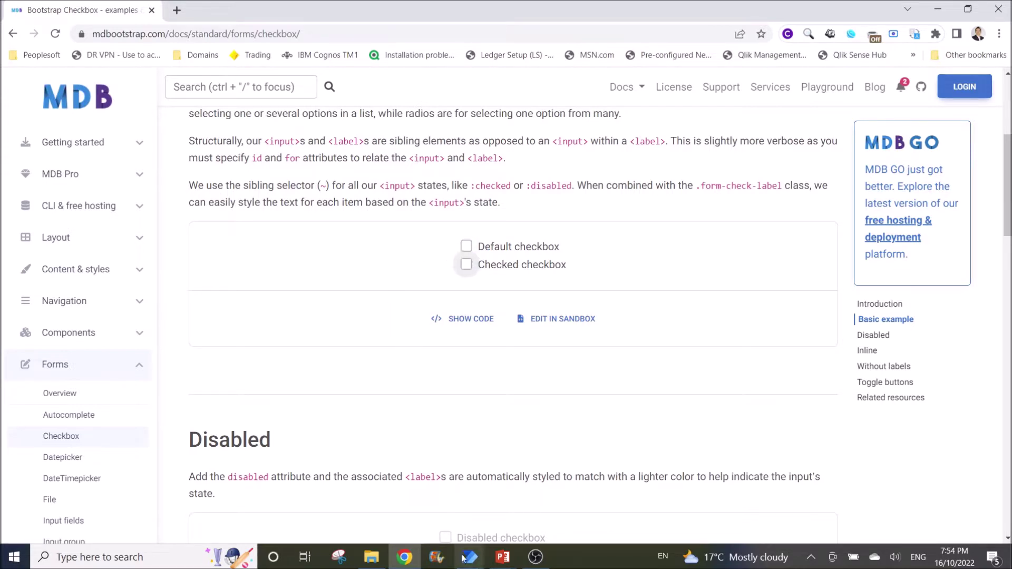
Show the Demo flow with UI automation > Form filling expanded and add 'Set checkbox state in window' to Main.
mouse_move(470, 557)
click(527, 526)
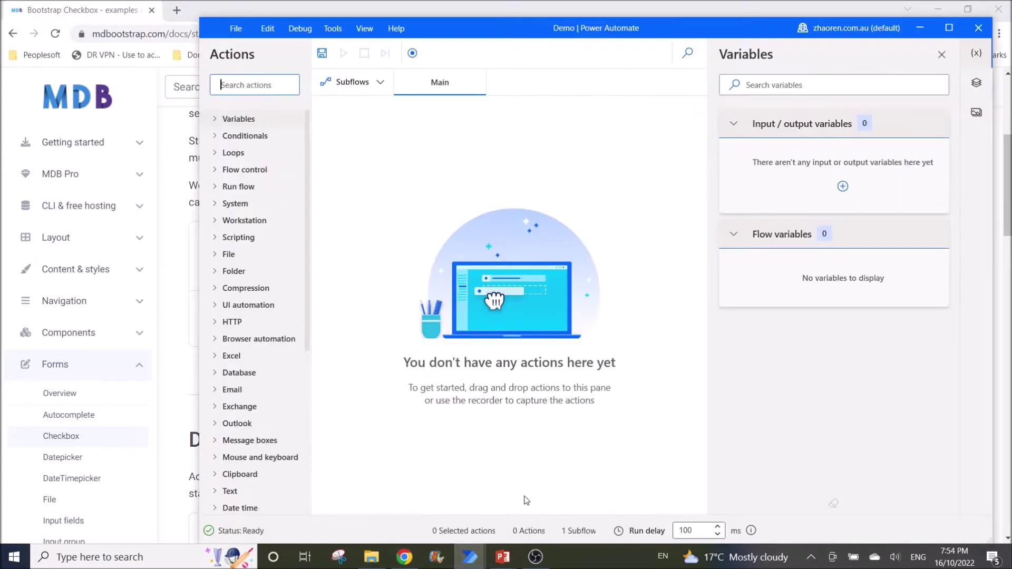
mouse_move(482, 22)
mouse_down()
mouse_move(884, 46)
mouse_move(888, 34)
mouse_up()
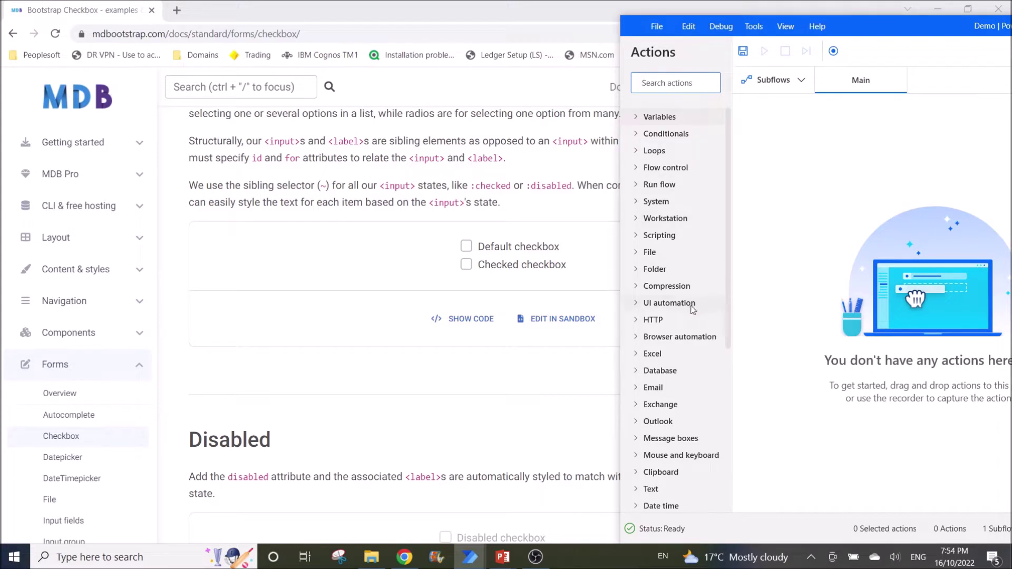
click(636, 304)
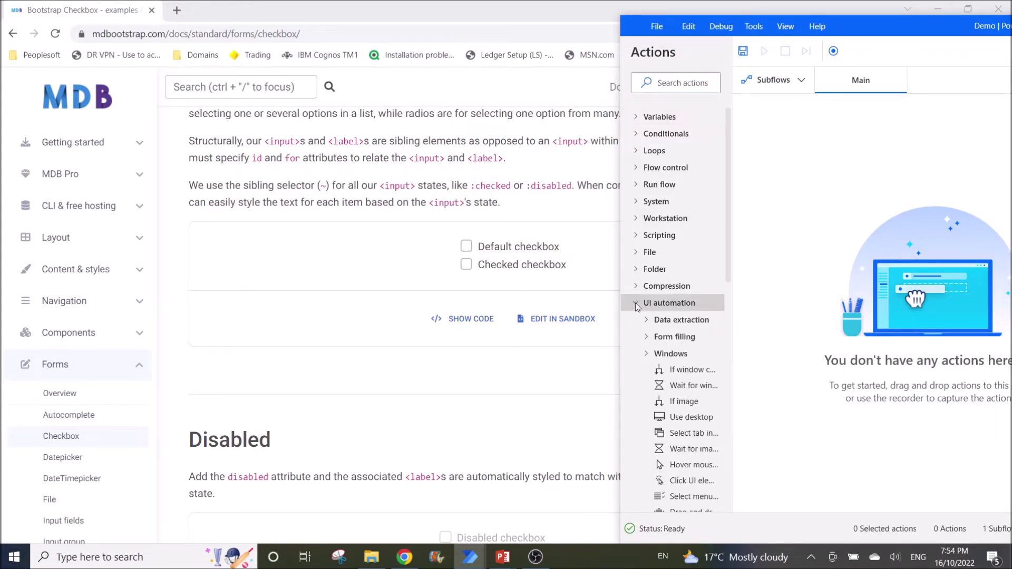
click(647, 338)
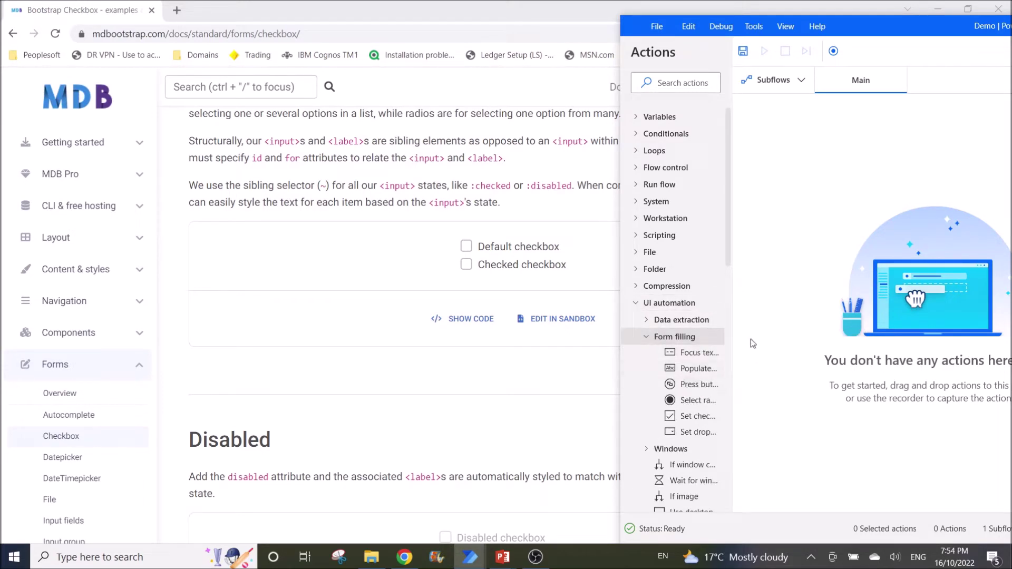
drag(729, 340, 874, 340)
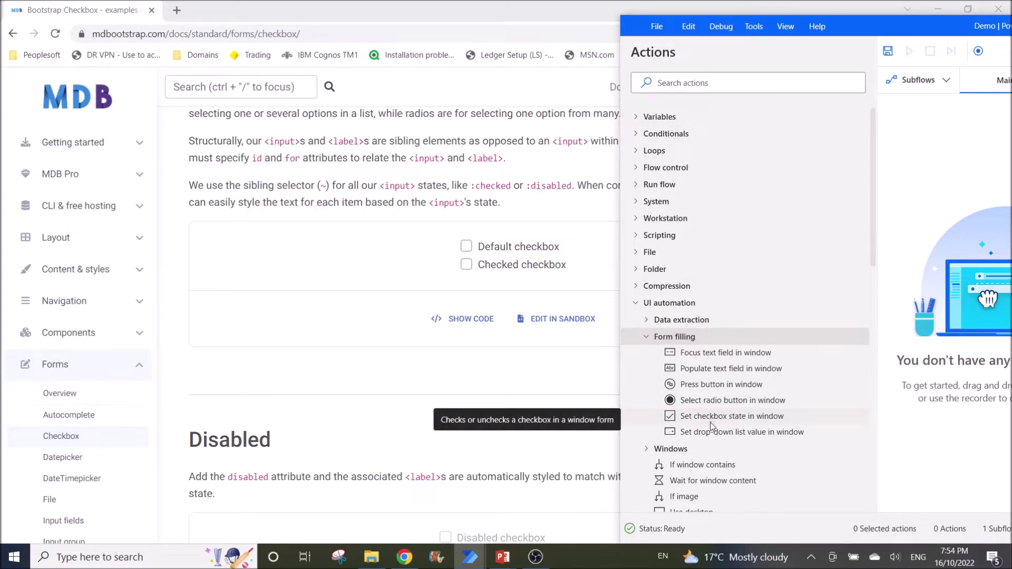
drag(869, 26, 577, 2)
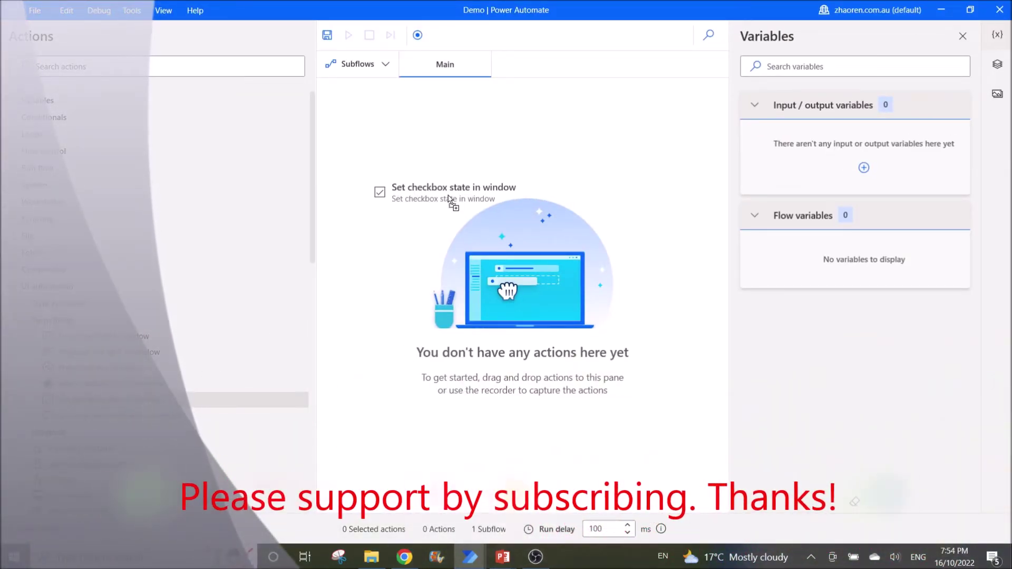
drag(453, 199, 444, 199)
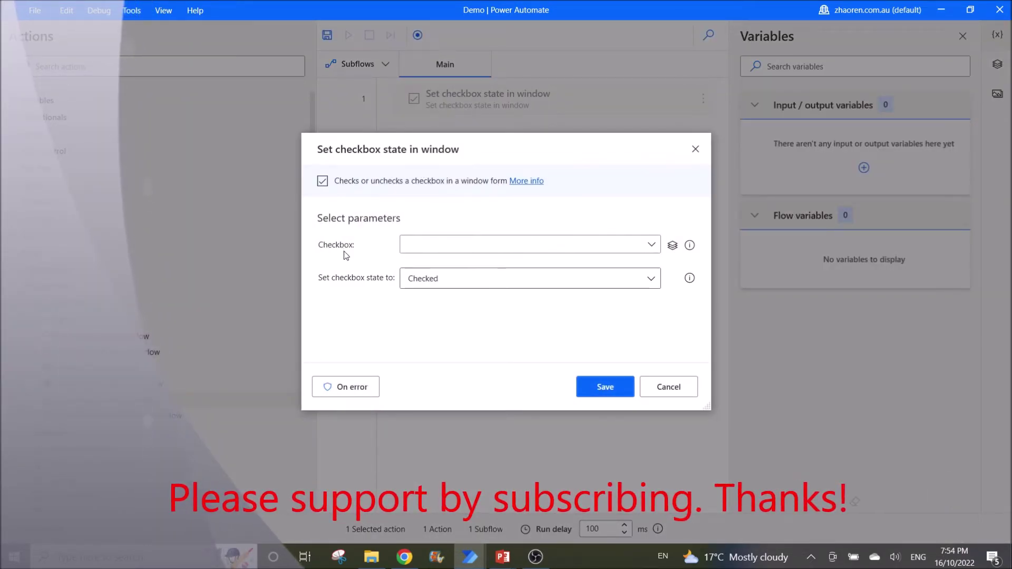
Capture the page's Default checkbox as the UI element, keep state Checked, and save the step.
click(652, 245)
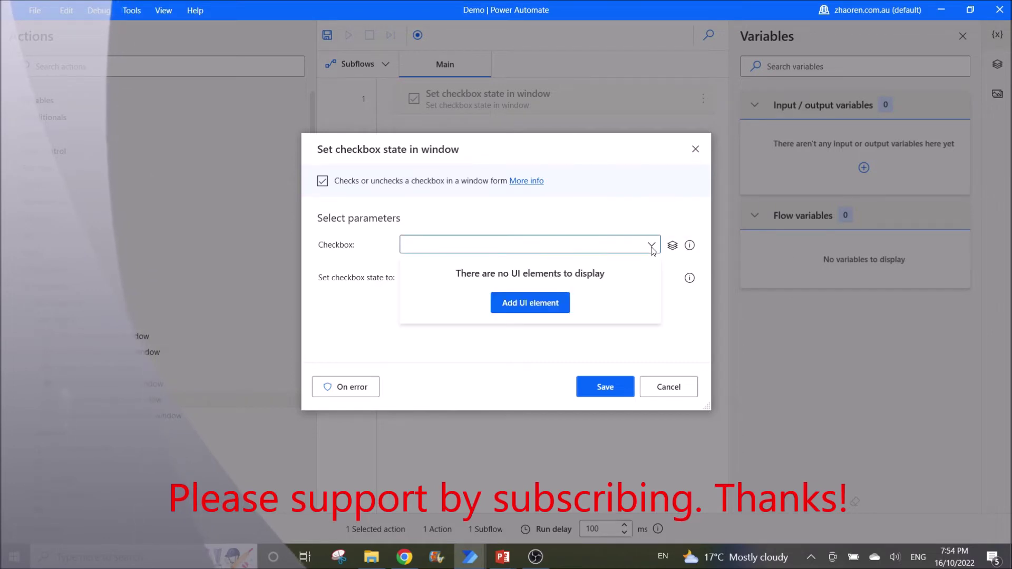
click(535, 302)
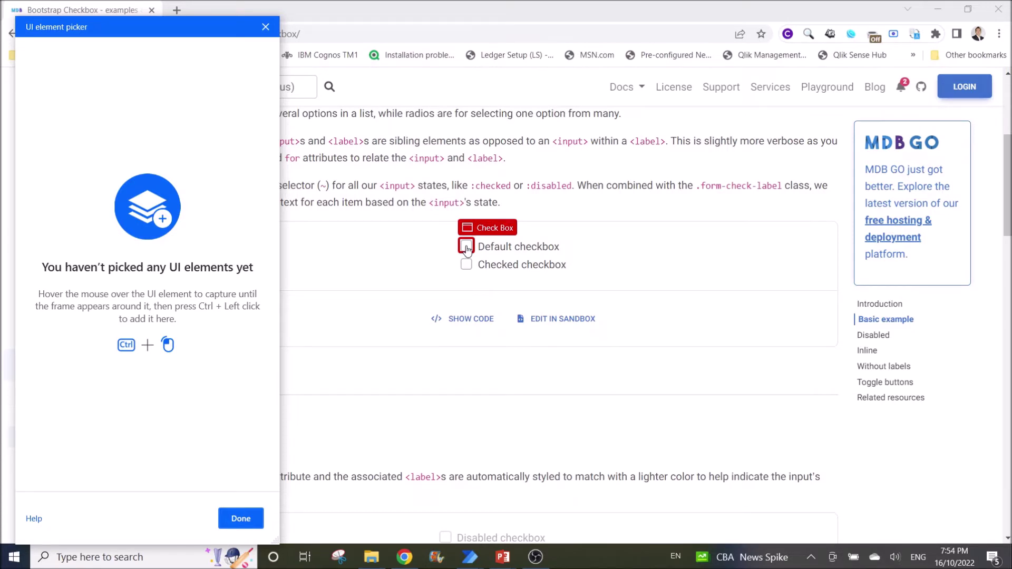
ctrl+click(465, 248)
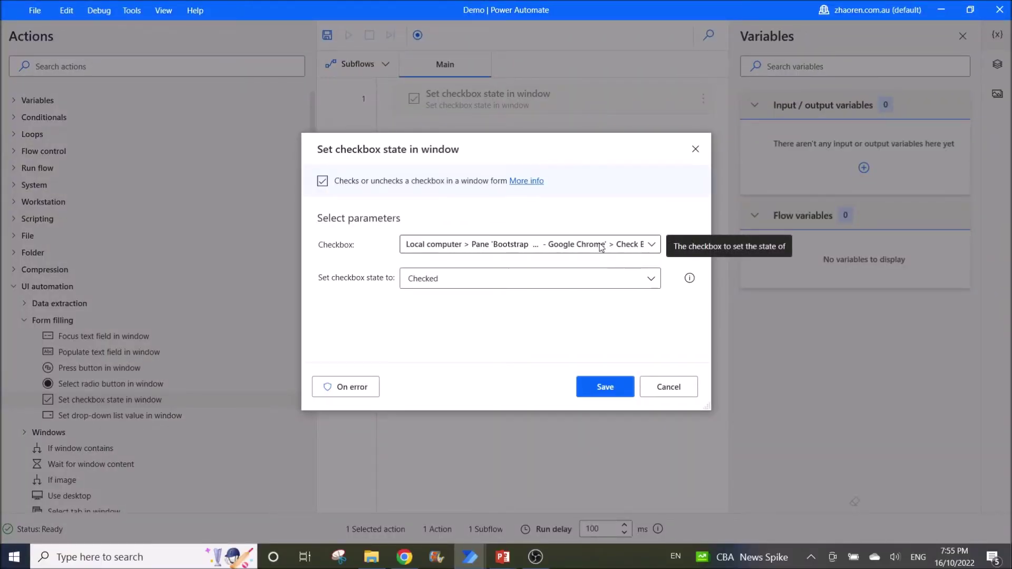
click(430, 288)
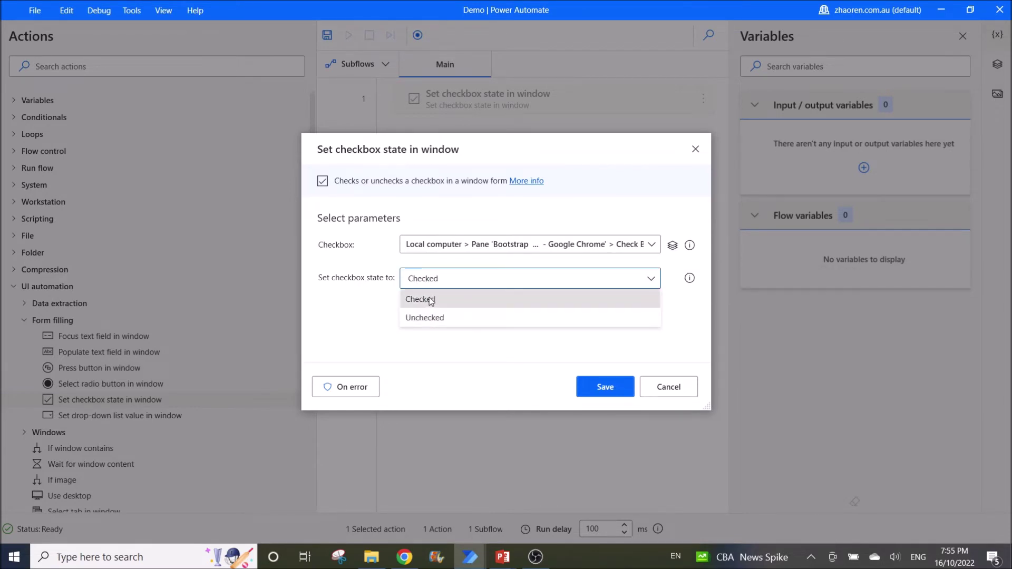
click(431, 300)
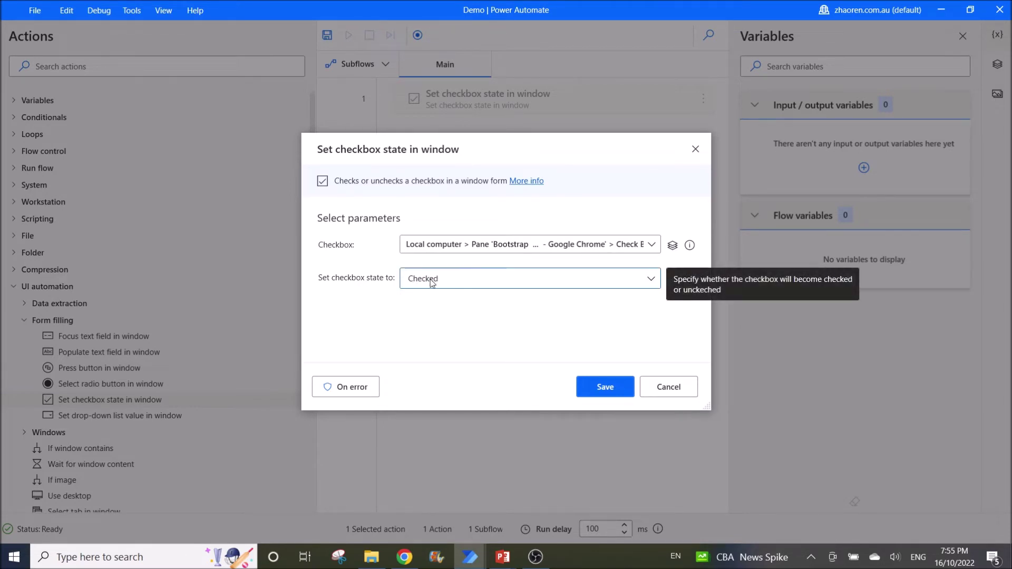
click(612, 386)
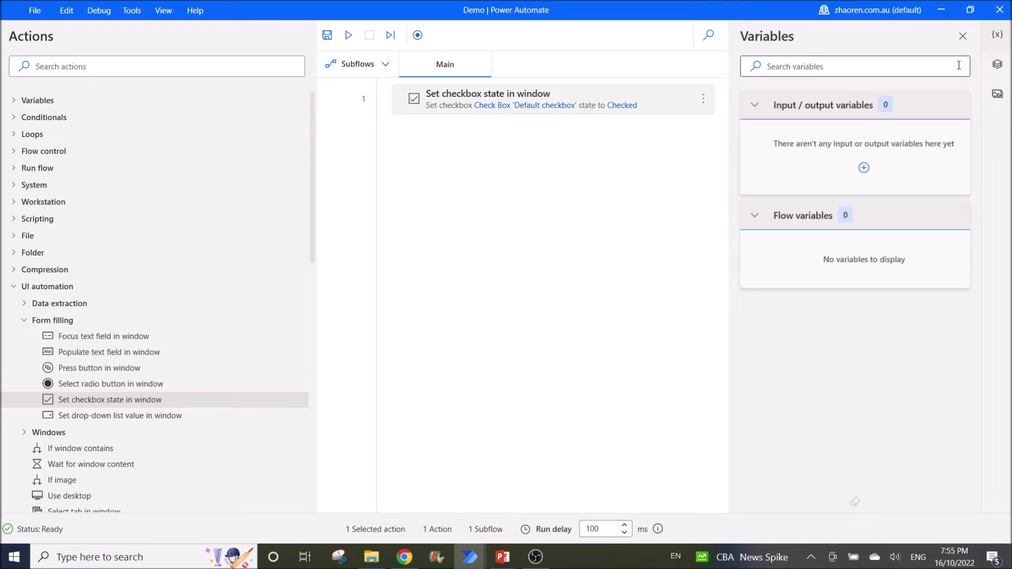
Open the selector editor of the Check Box 'Default checkbox' UI element.
click(997, 67)
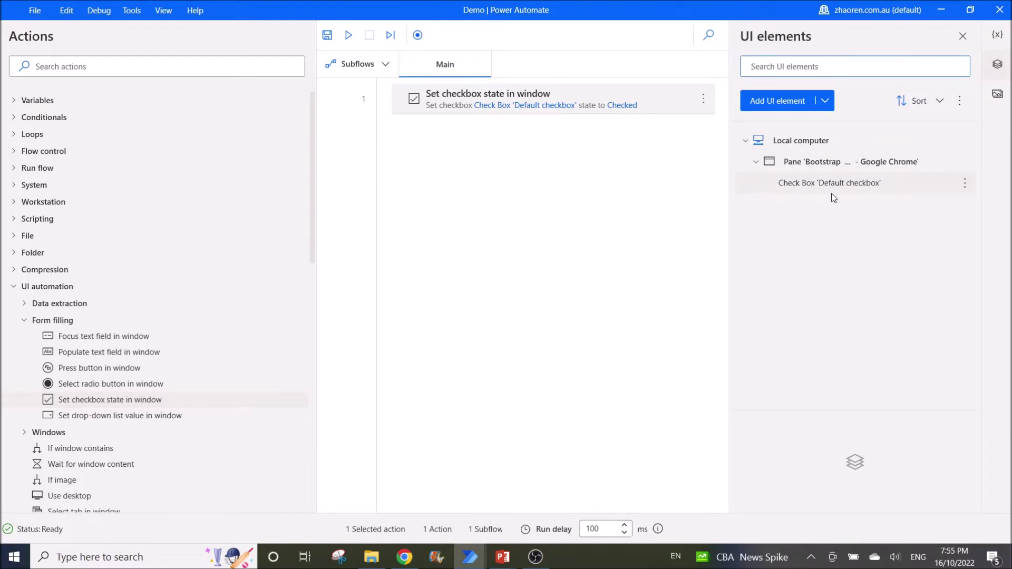
click(810, 184)
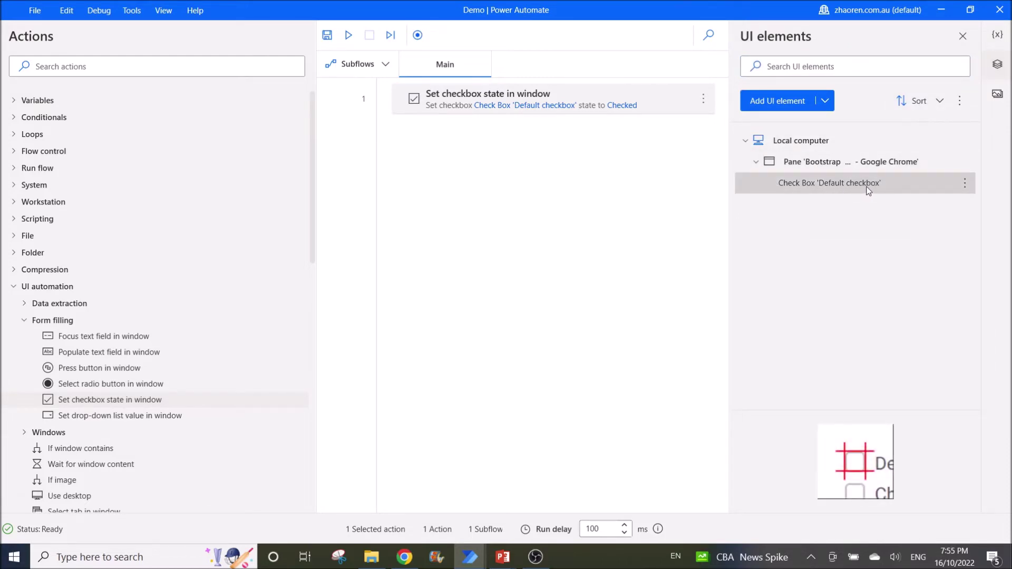
click(966, 186)
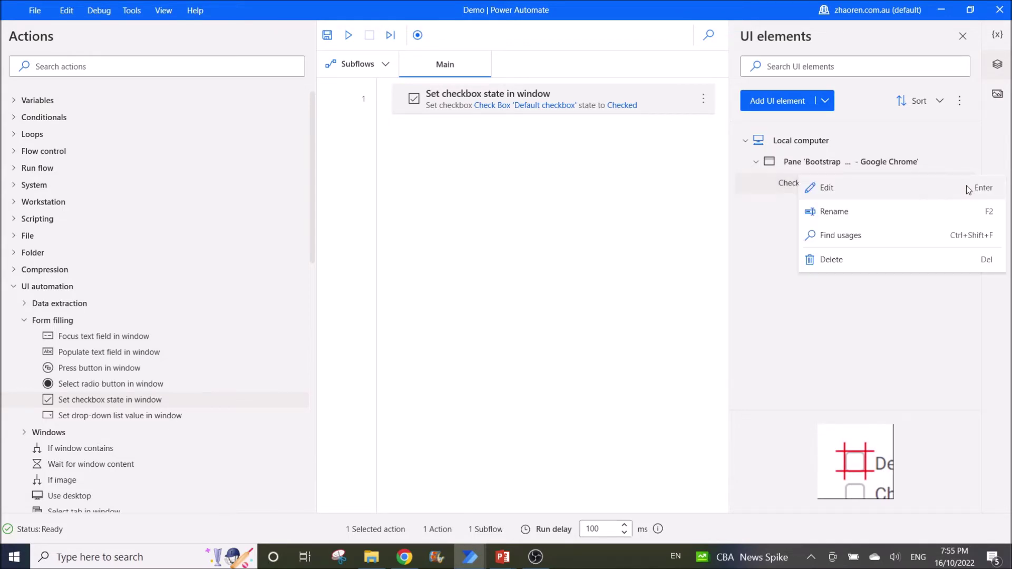
click(944, 187)
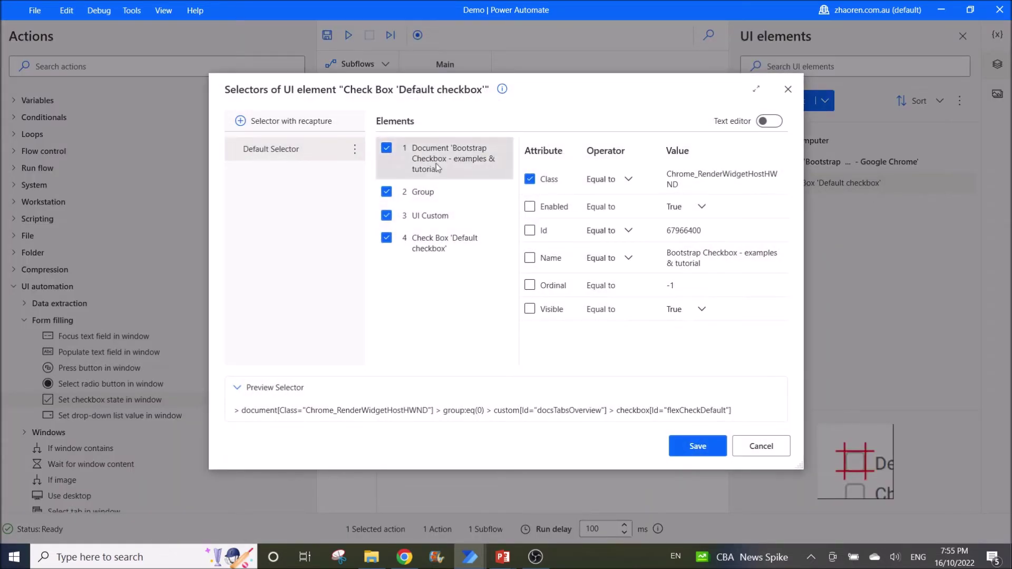
Match the Default checkbox by its Name attribute instead of Id and save the selector.
click(442, 249)
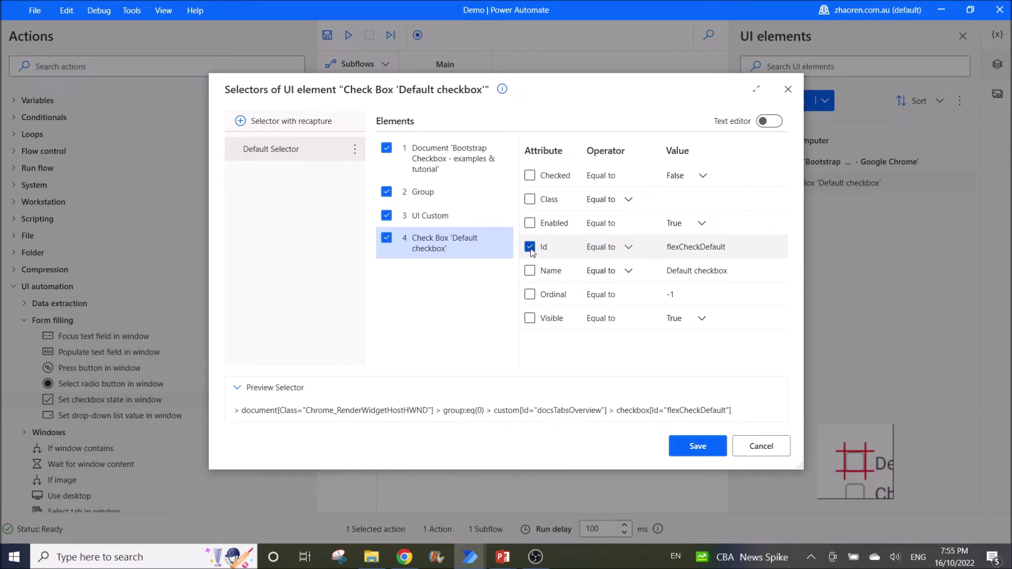
click(530, 247)
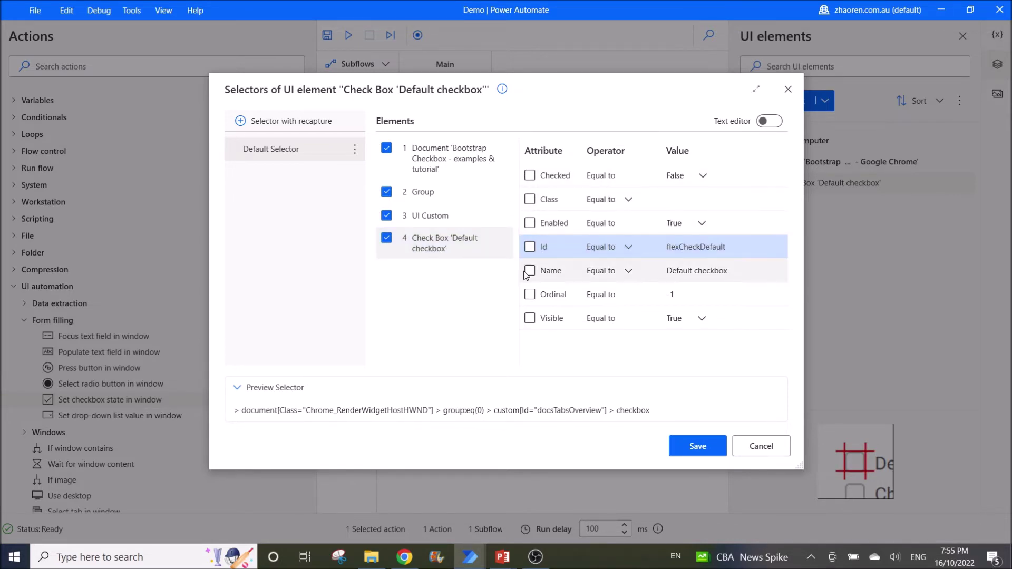
click(529, 271)
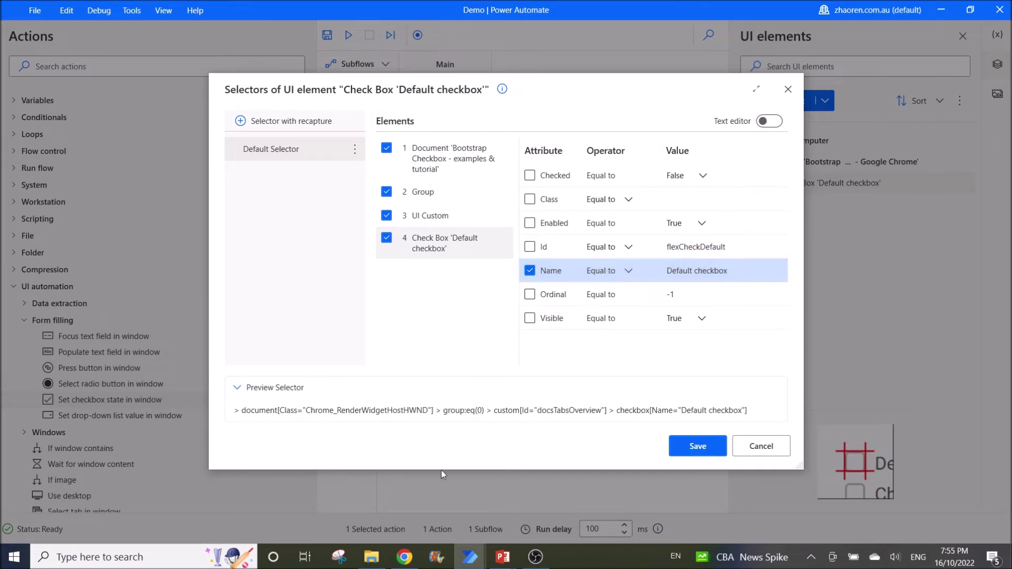
click(404, 558)
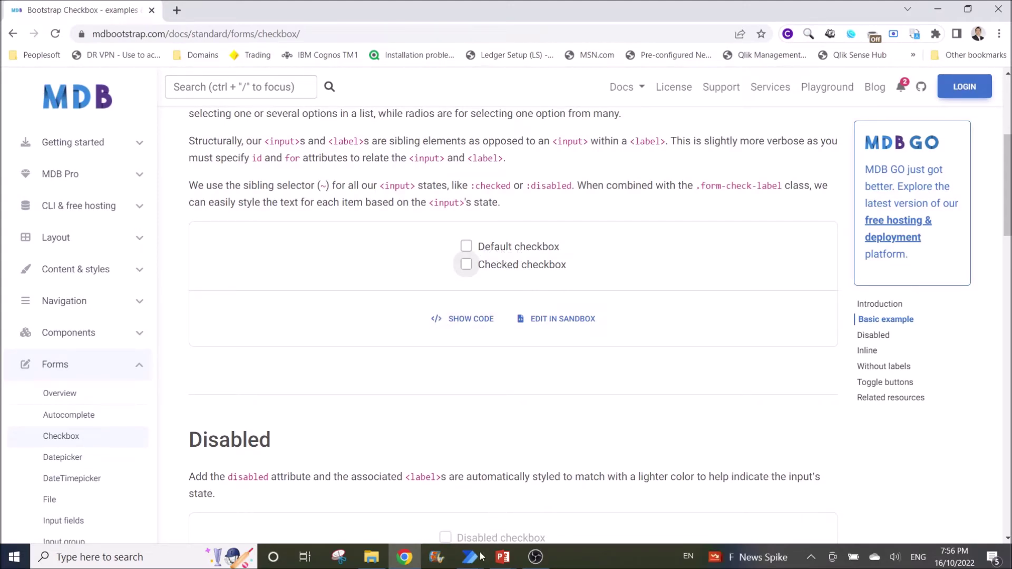
click(554, 511)
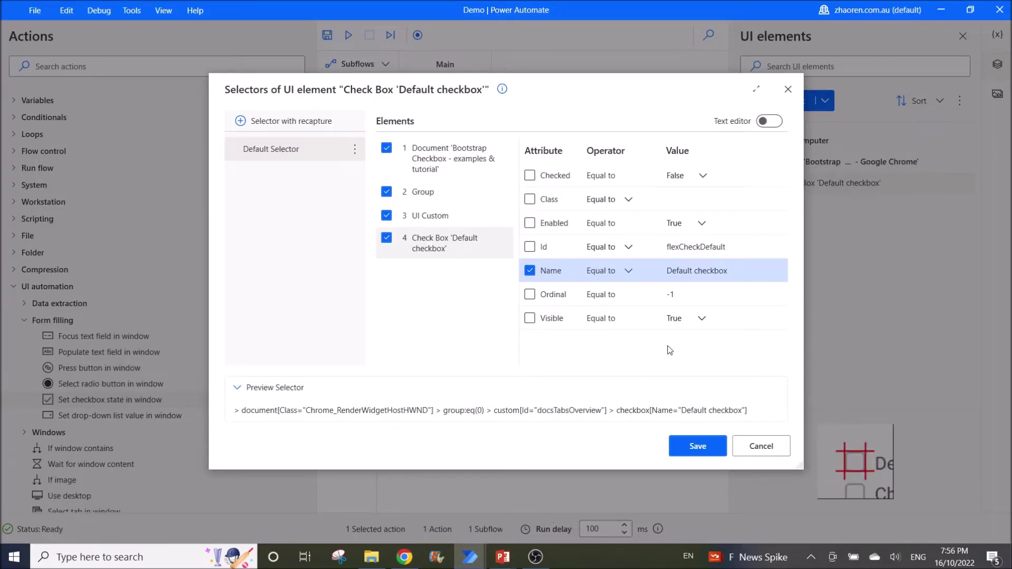
click(696, 446)
Run the flow and verify the Default checkbox on the MDB page is now ticked.
double_click(395, 10)
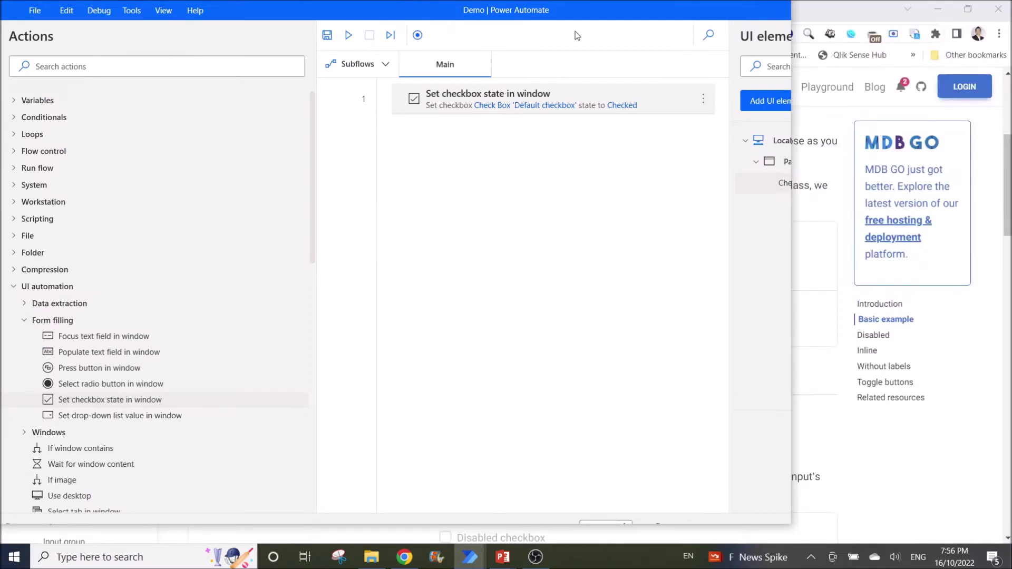
drag(575, 35, 869, 50)
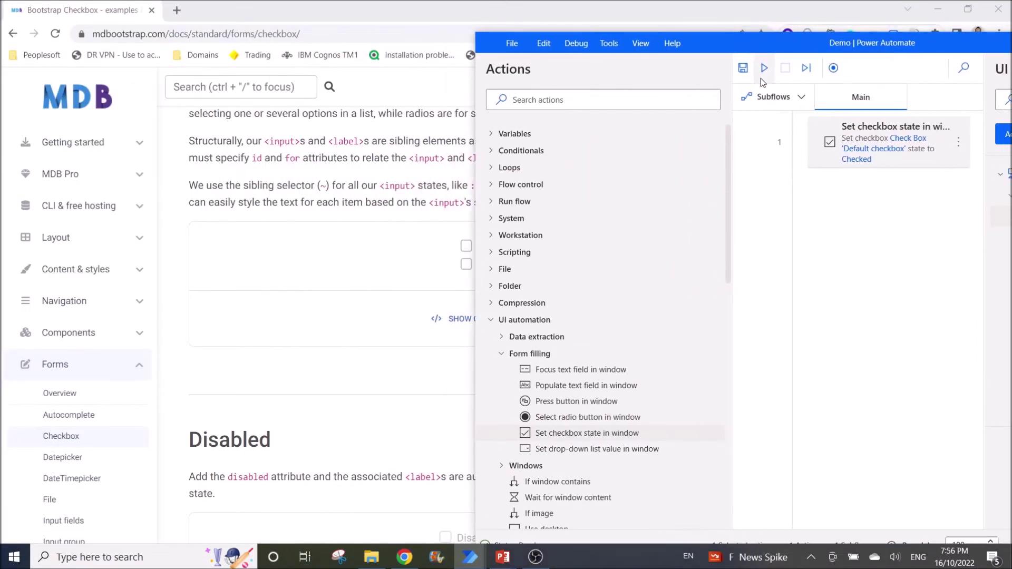
click(762, 70)
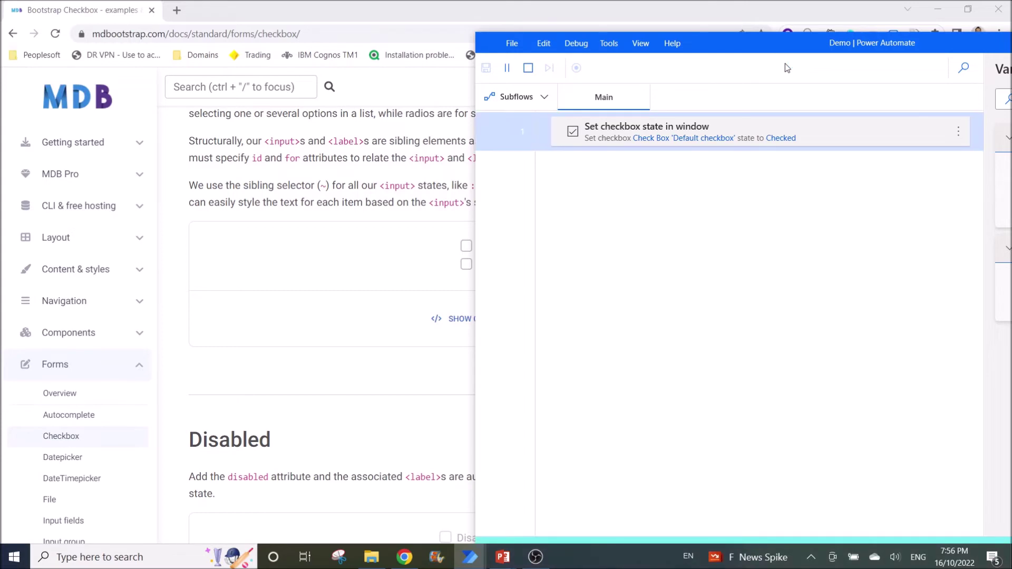
click(467, 246)
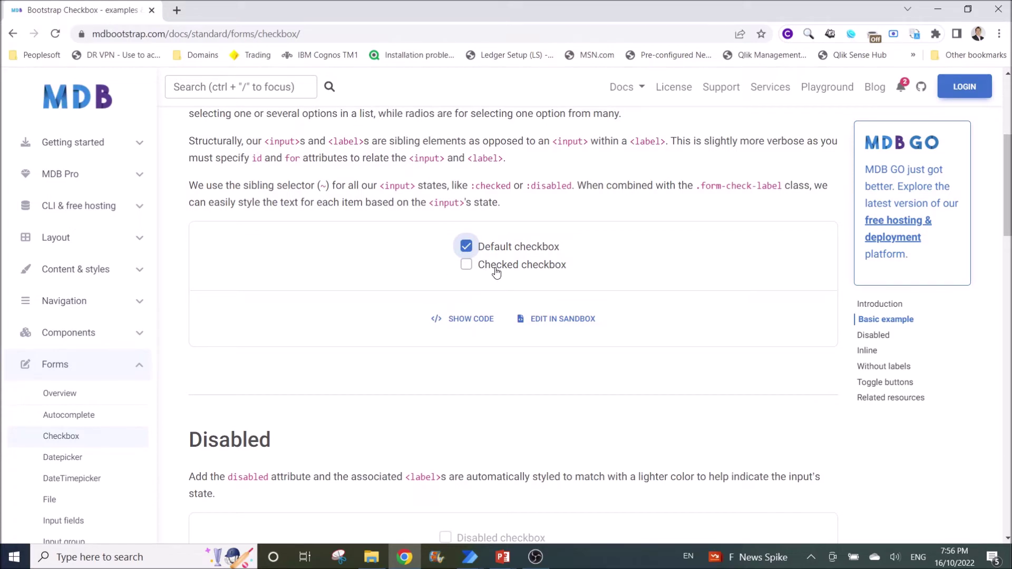
drag(570, 269, 479, 271)
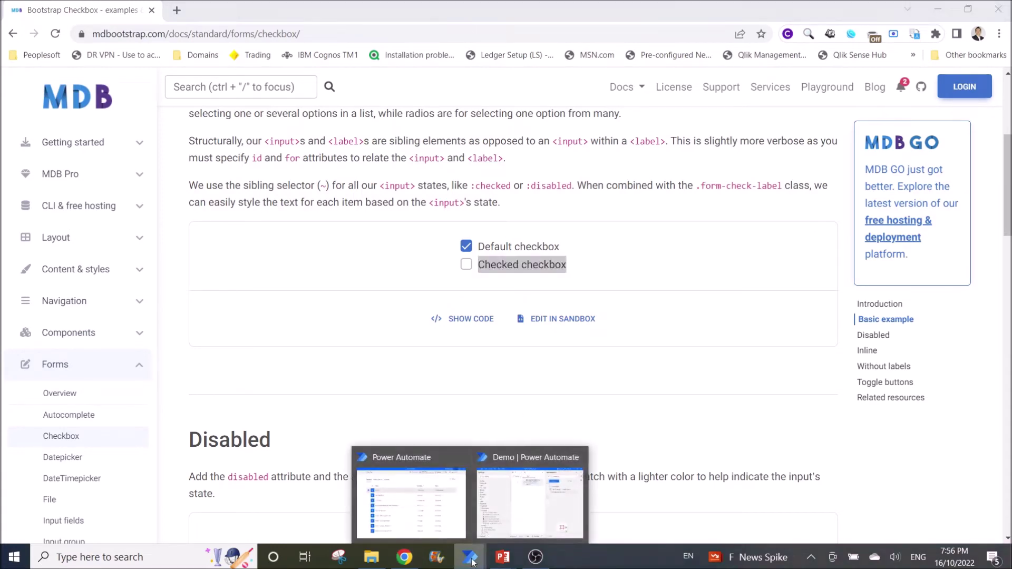
Bring the Demo flow designer back to full screen.
click(530, 498)
drag(801, 44, 466, 24)
double_click(469, 24)
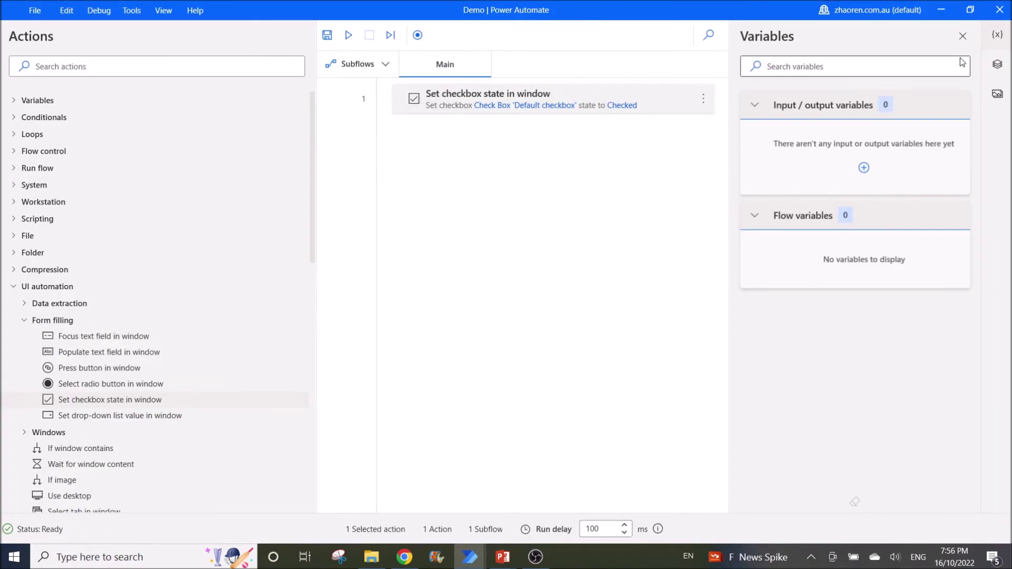
Reopen the Check Box element's selector editor with its attributes shown.
click(998, 66)
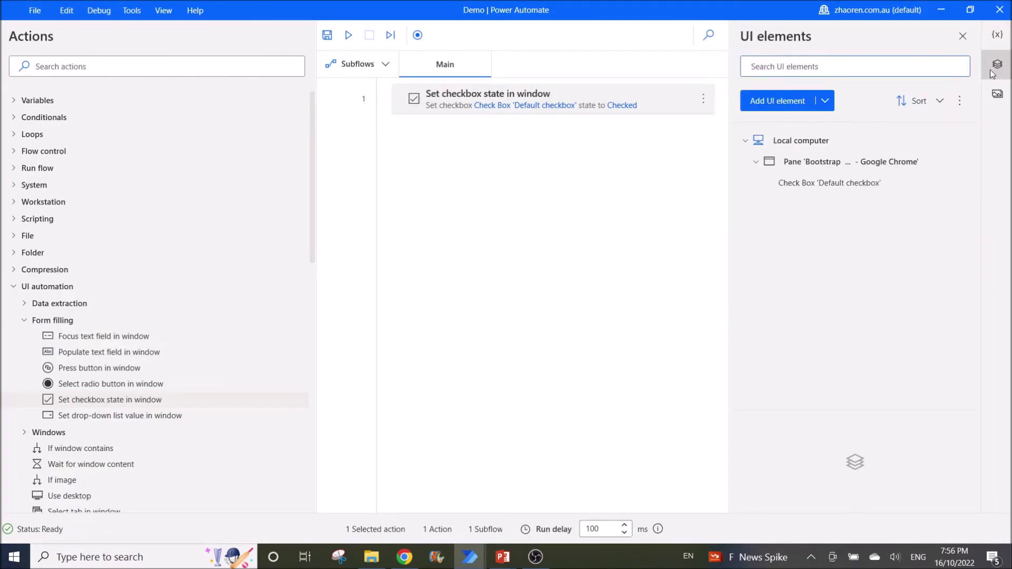
click(842, 188)
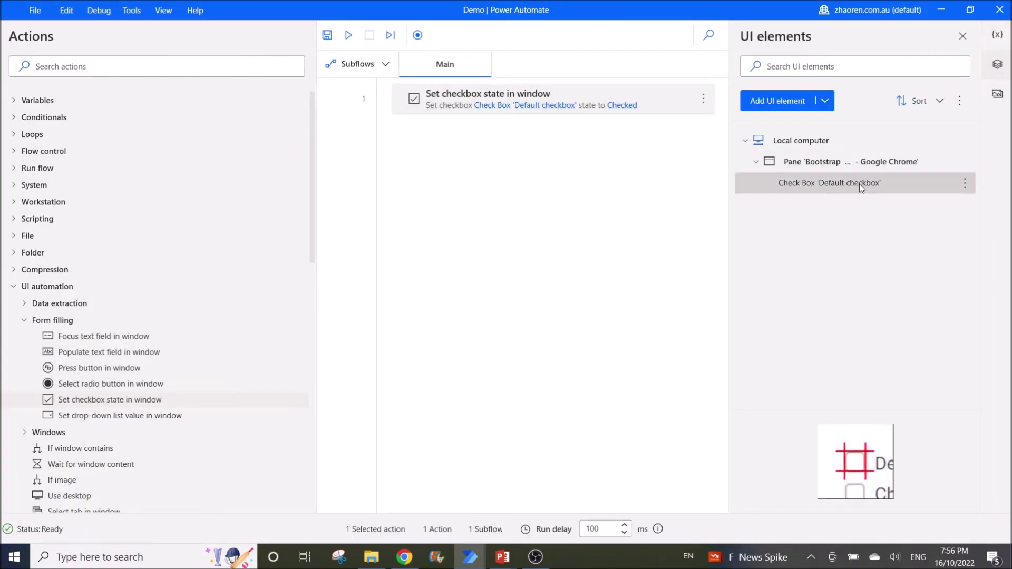
click(965, 183)
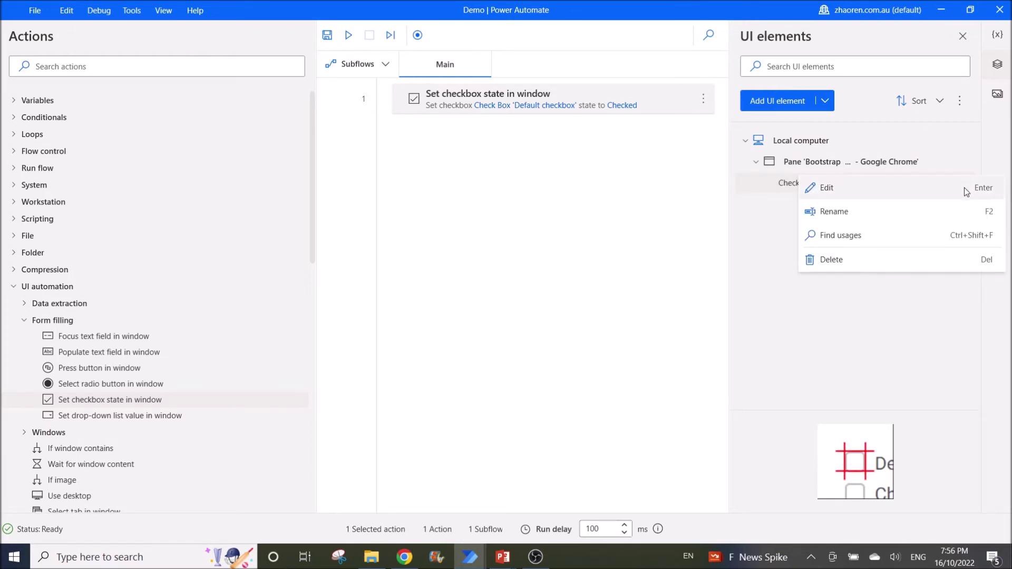
click(839, 196)
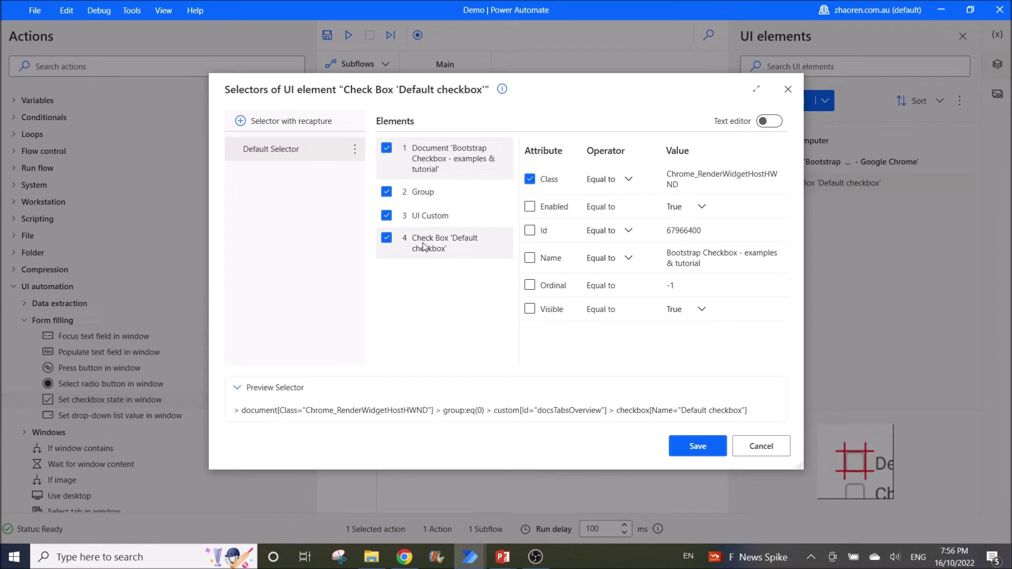
click(421, 247)
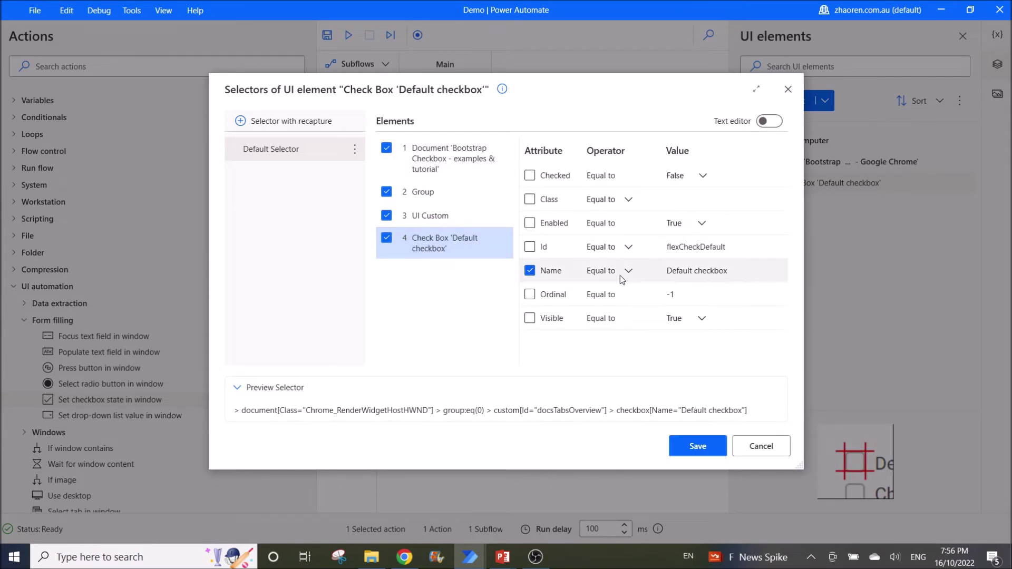
Change the Name value to 'Checked checkbox', save, and run the flow so that box gets ticked.
click(739, 273)
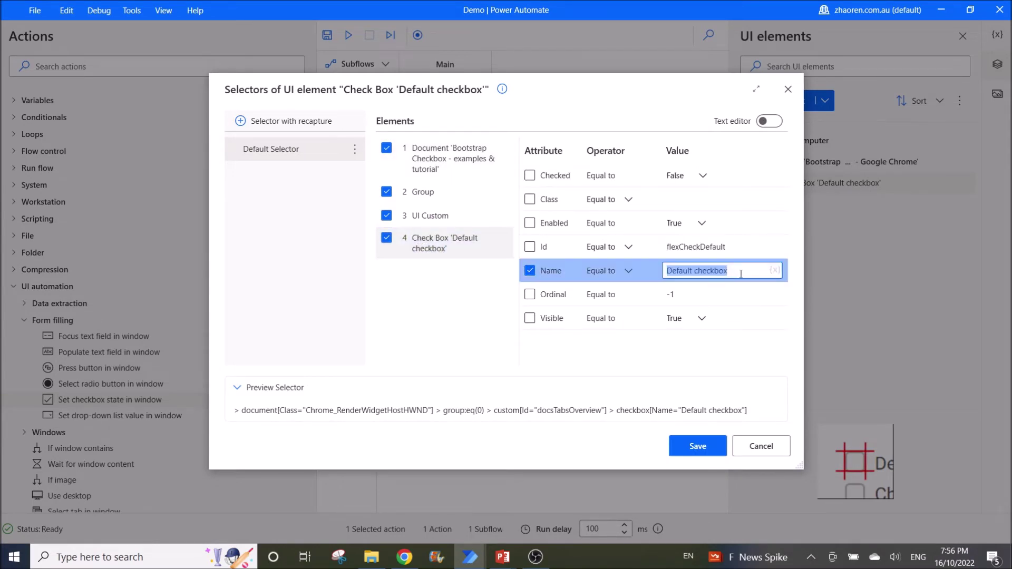
text(Checked checkbox)
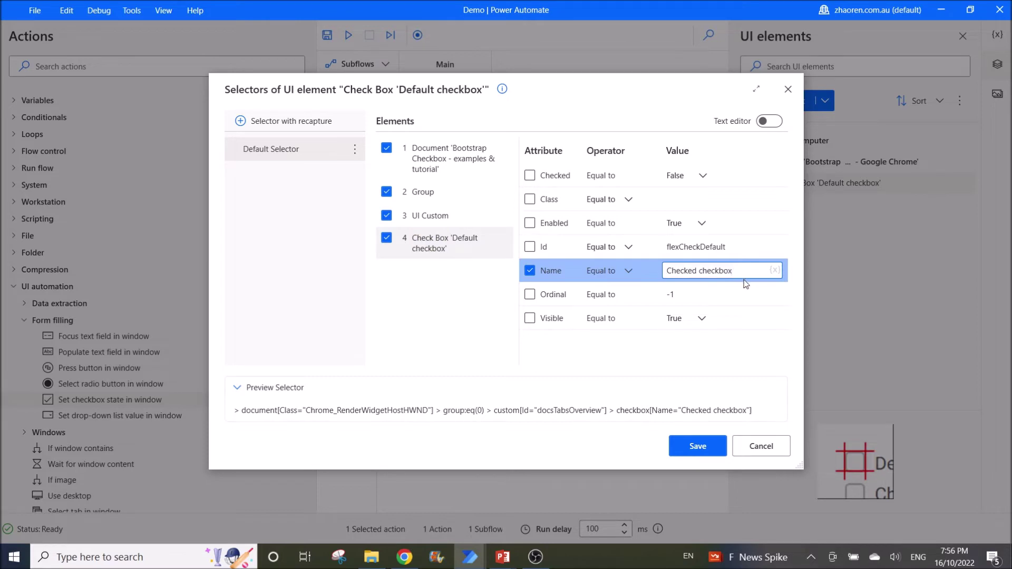
click(696, 448)
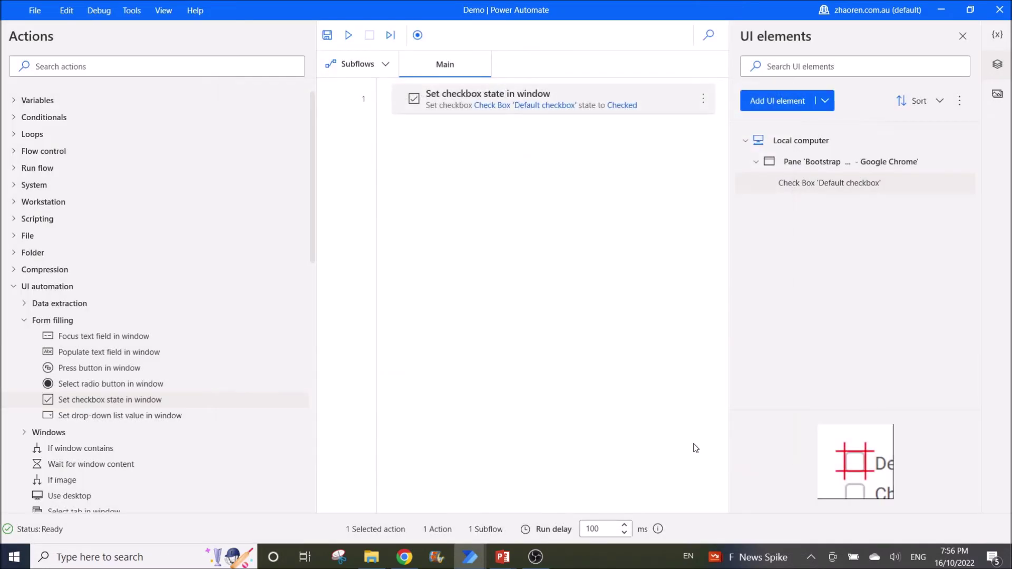
click(348, 37)
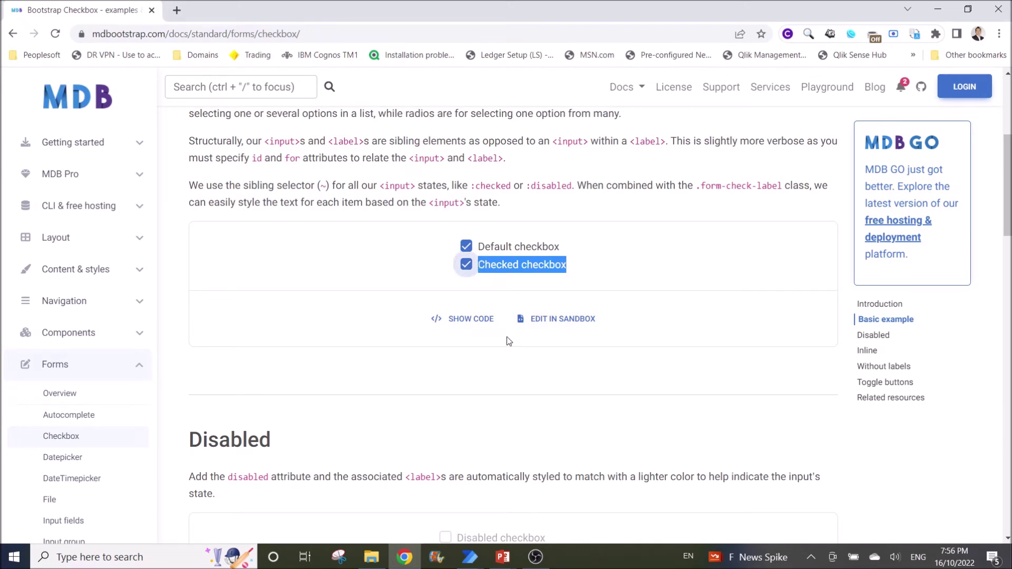
mouse_move(469, 557)
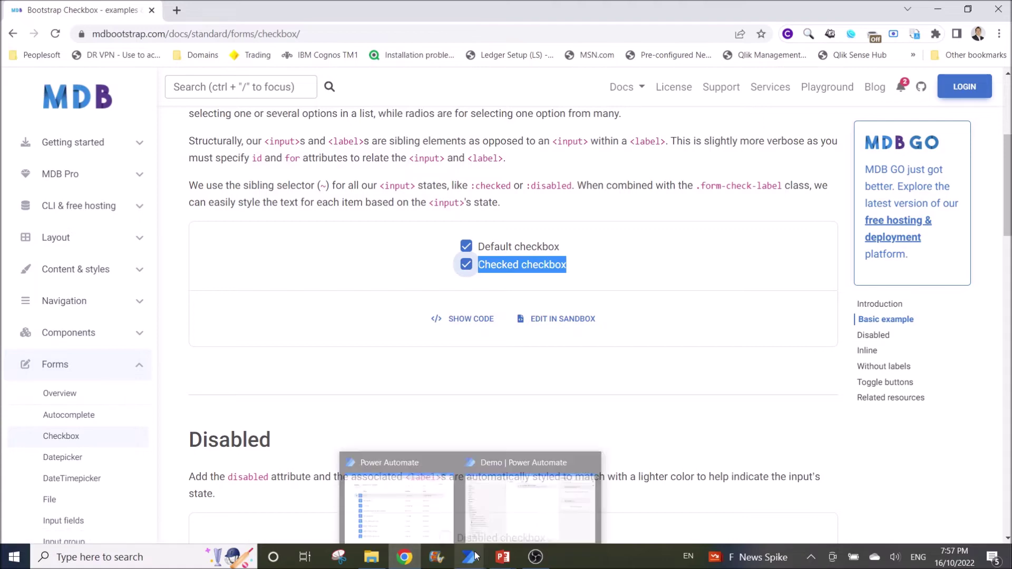
click(514, 510)
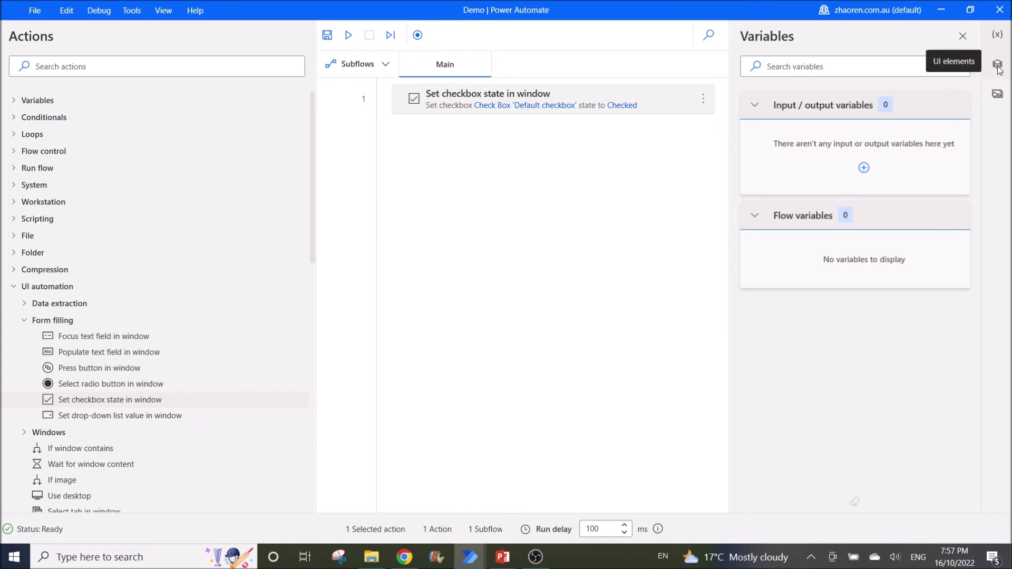
Add a Set variable action as the first step of the flow.
click(142, 66)
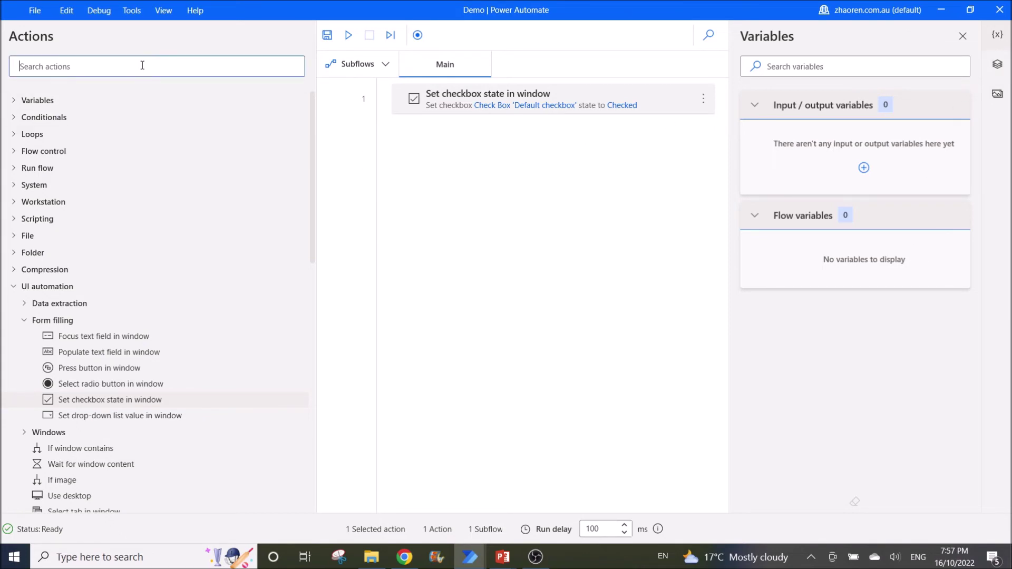
text(set)
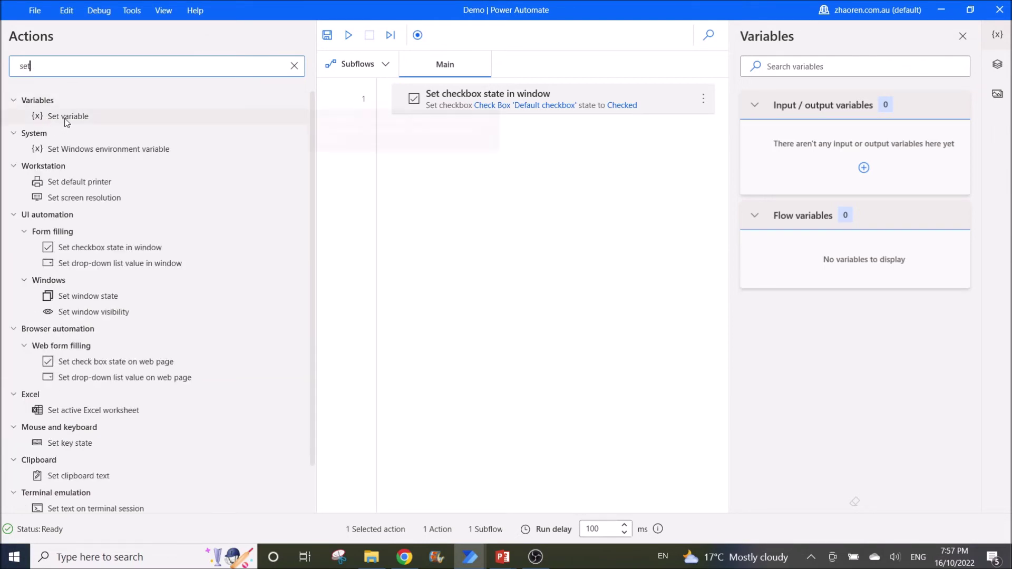
mouse_move(67, 117)
mouse_down()
mouse_move(436, 103)
mouse_move(437, 125)
mouse_up()
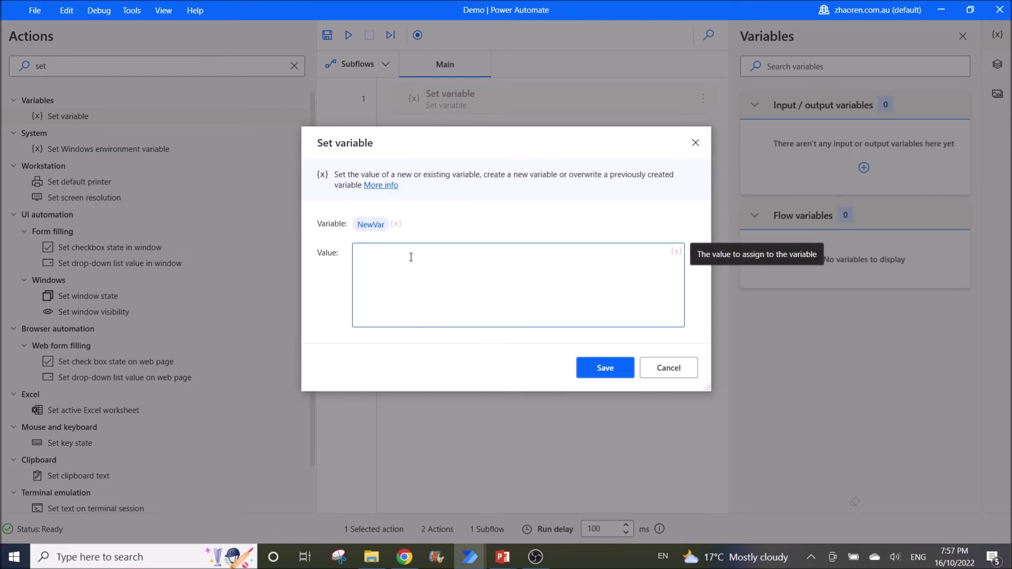
drag(479, 144, 569, 180)
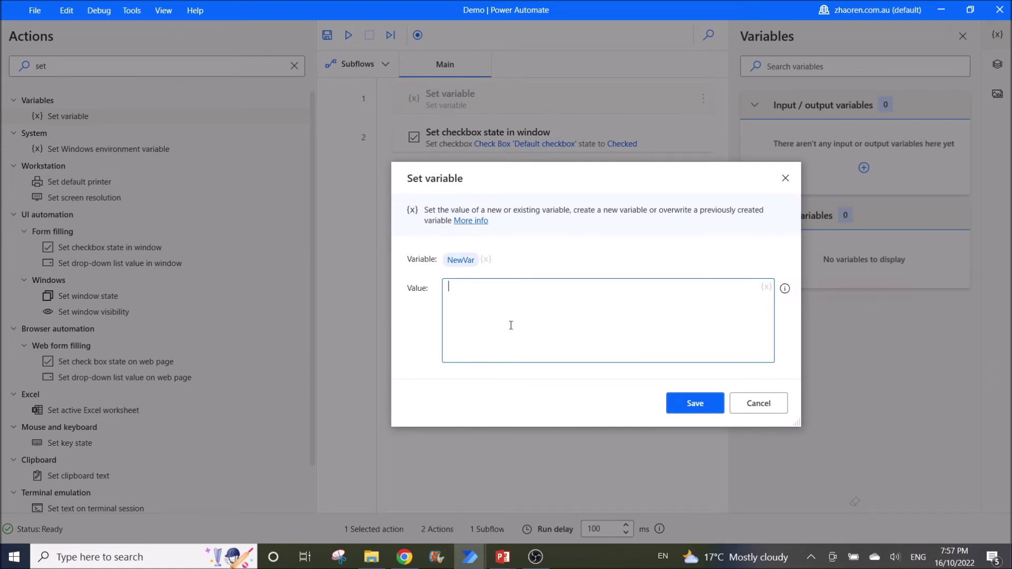
text(Checked checkbox)
Name the variable checkbox with value 'Checked checkbox' and save the step.
click(404, 556)
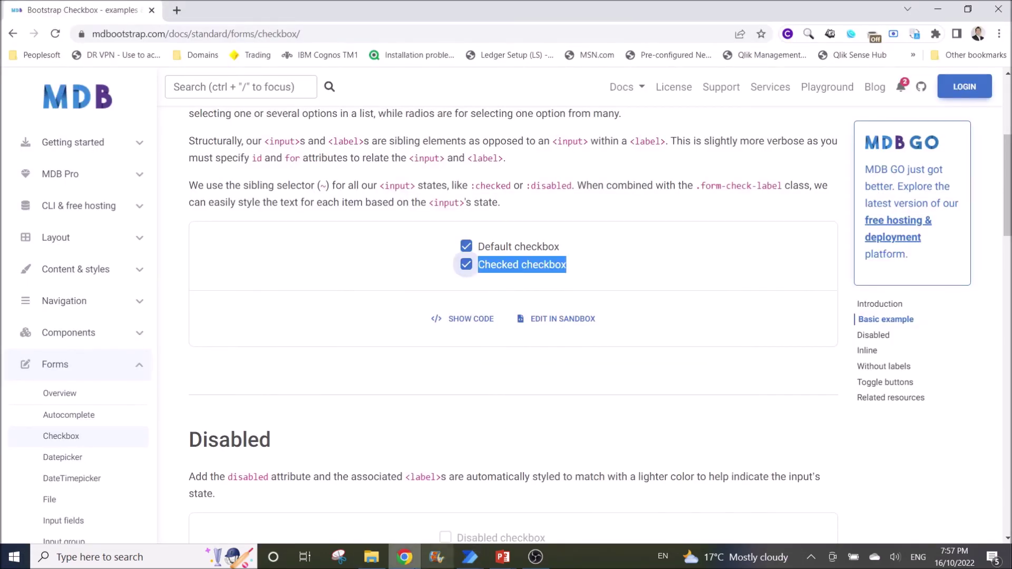
click(469, 556)
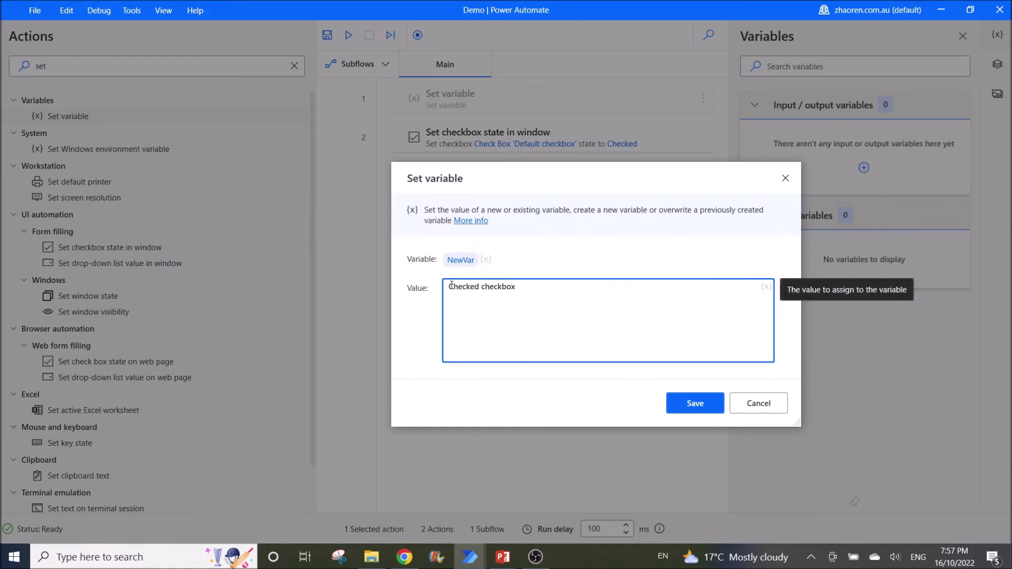
click(458, 260)
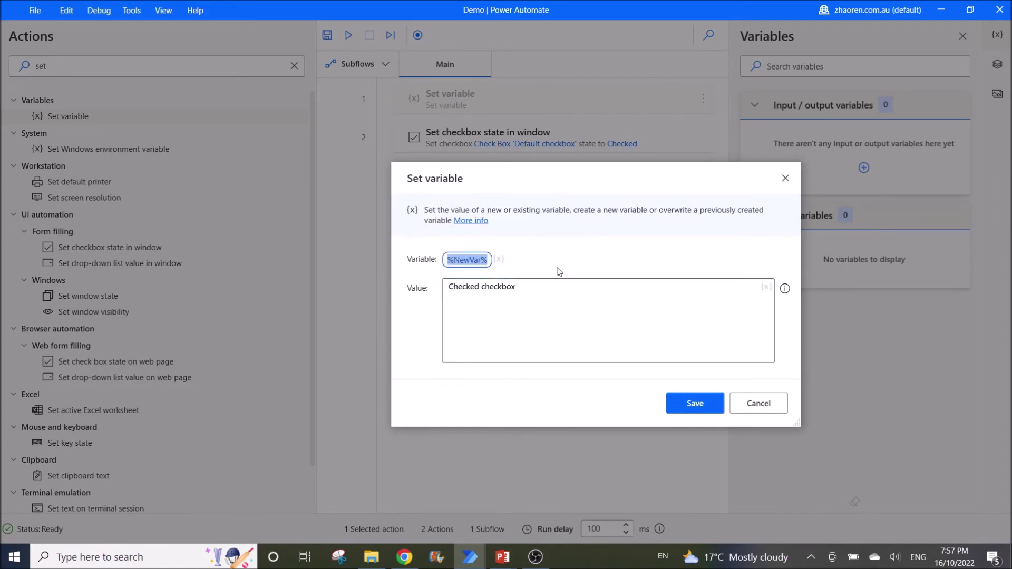
text(che)
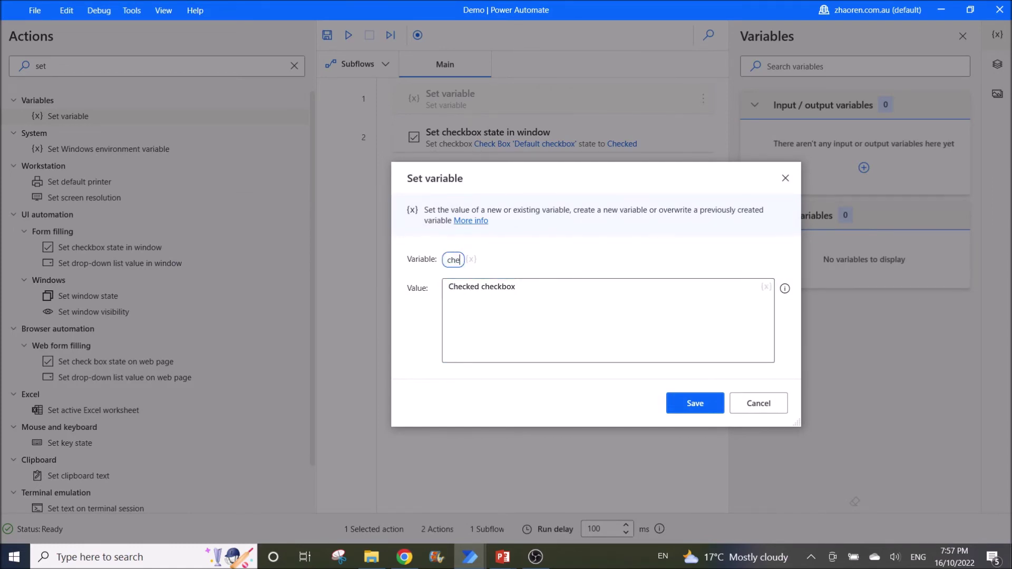
text(ckbox)
click(695, 405)
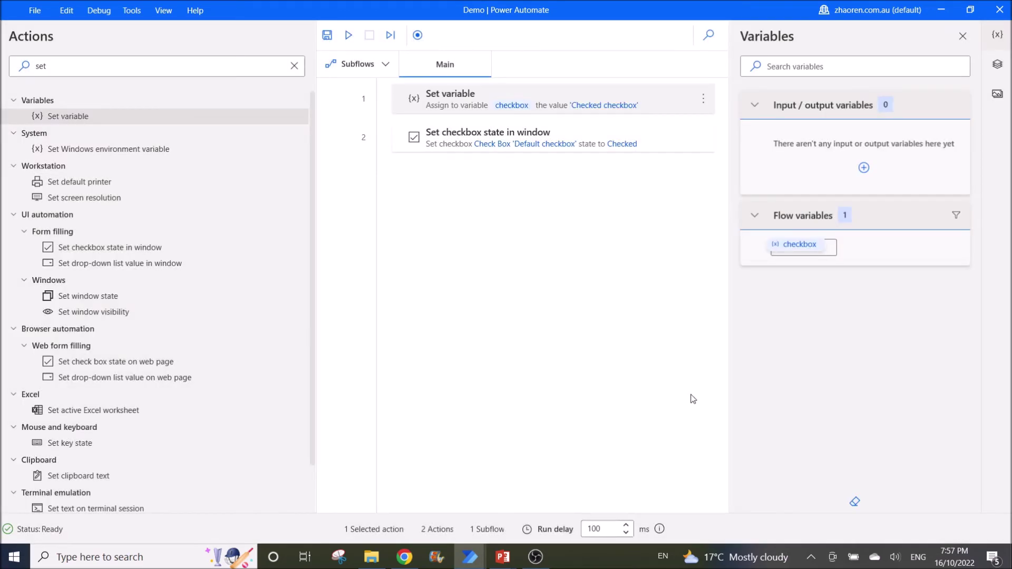
click(652, 145)
Set the checkbox step's state to Unchecked and save it.
double_click(652, 145)
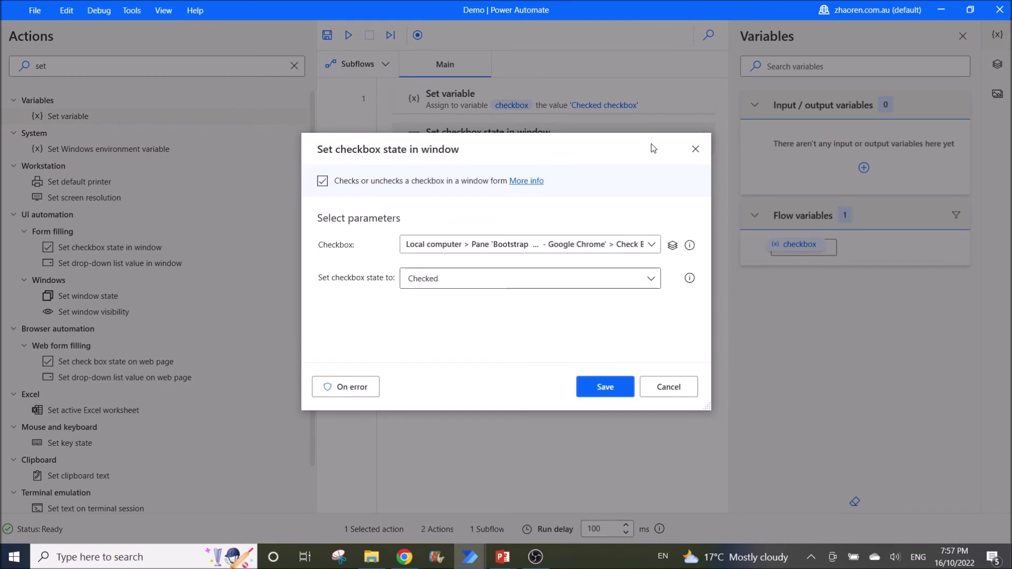
click(651, 279)
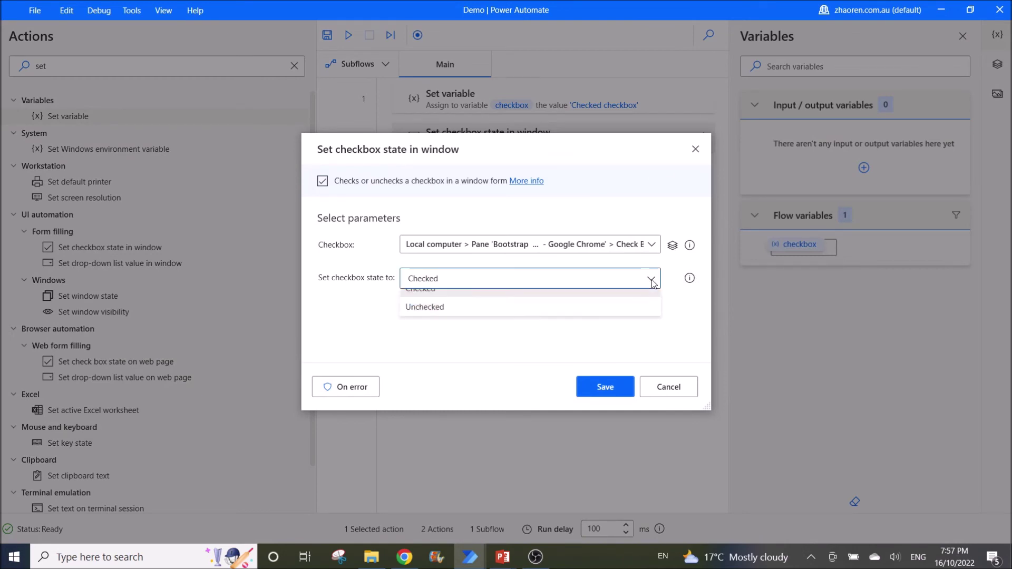
click(428, 319)
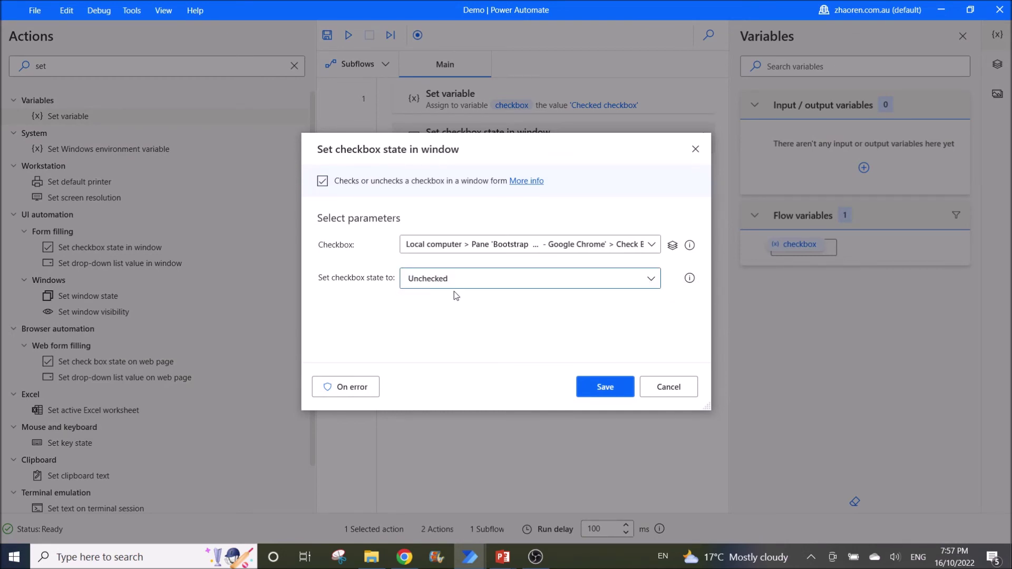
click(594, 393)
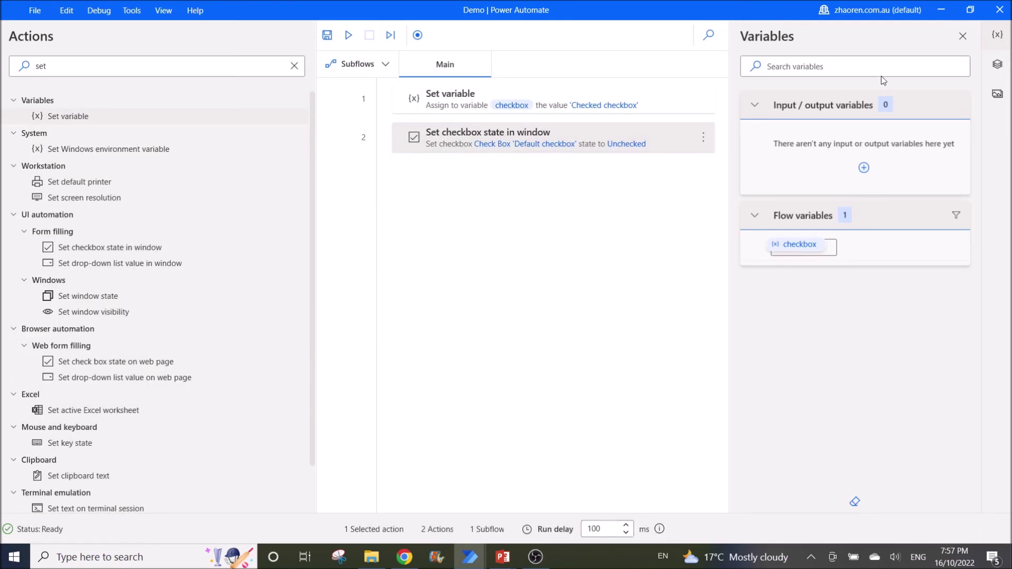
Bring up the Default checkbox UI element's selector editor and its attribute list.
click(997, 69)
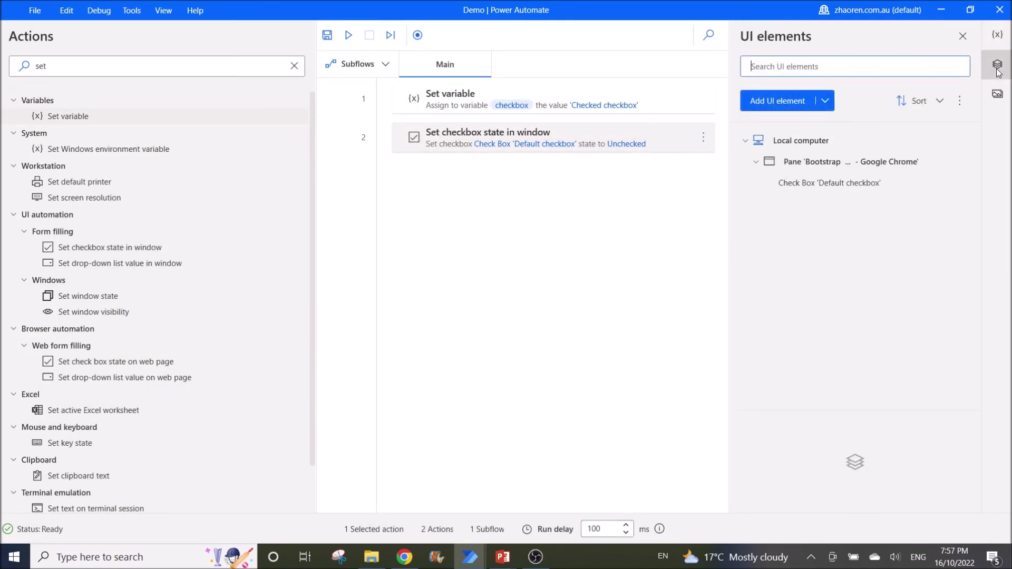
click(837, 185)
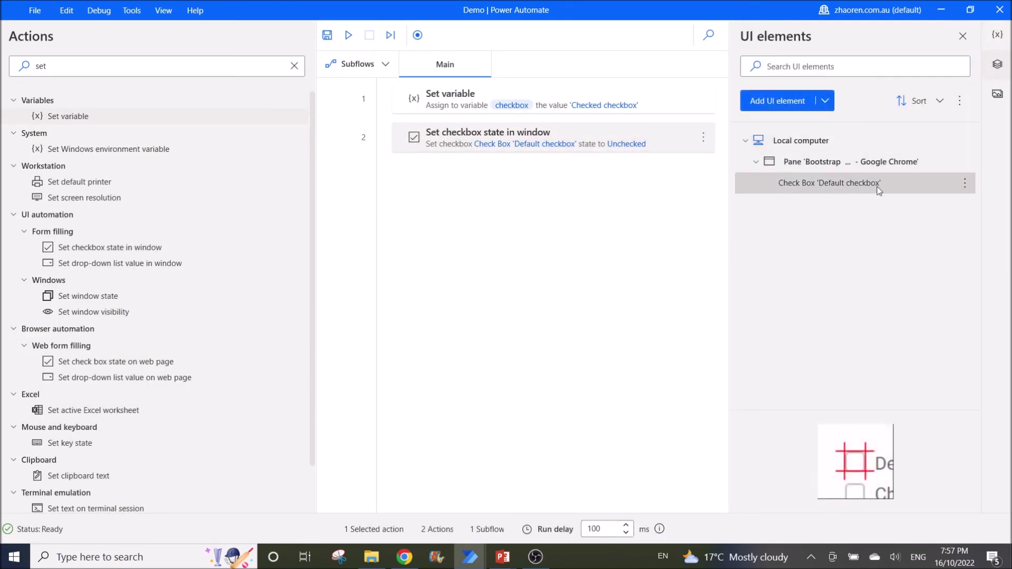
click(964, 186)
click(866, 193)
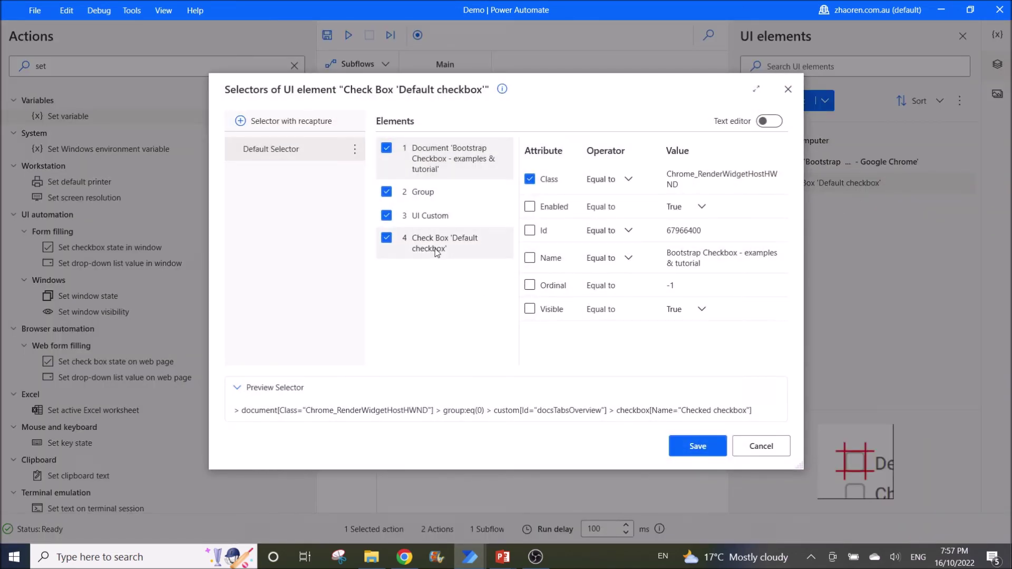
click(437, 253)
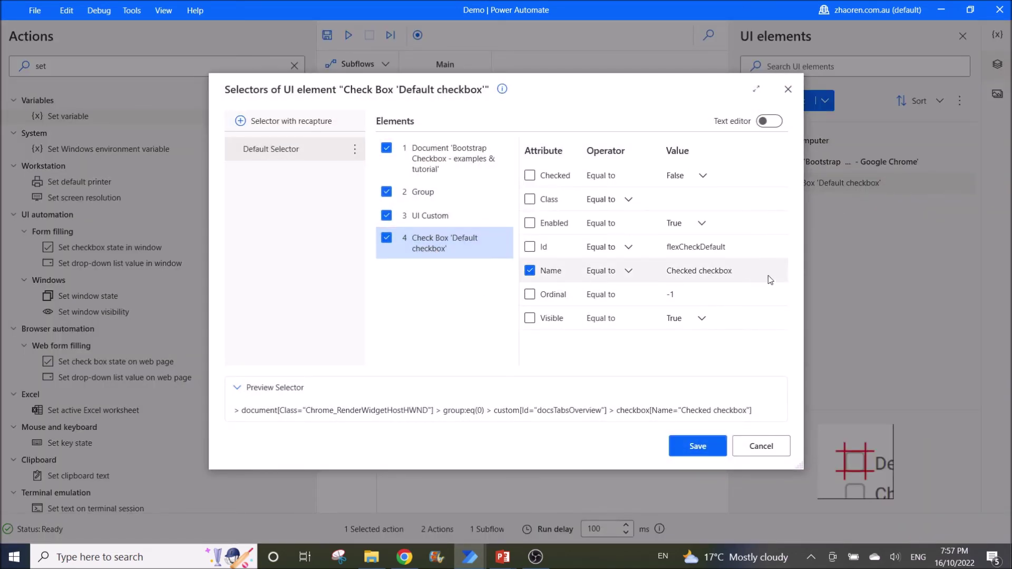
Replace the Name attribute value with %checkbox%, save the selector and run the flow.
click(744, 274)
click(747, 271)
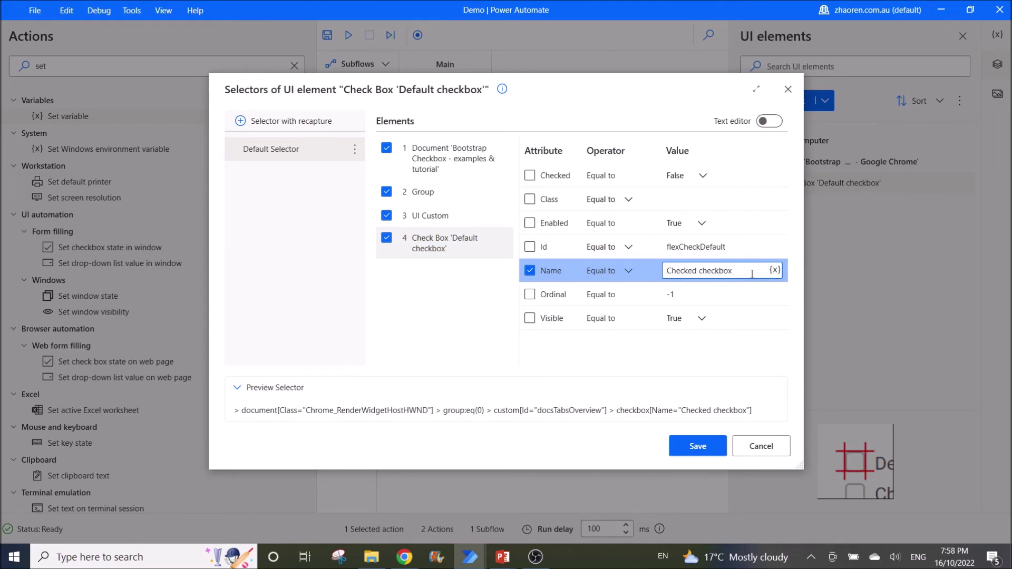
drag(751, 273, 621, 270)
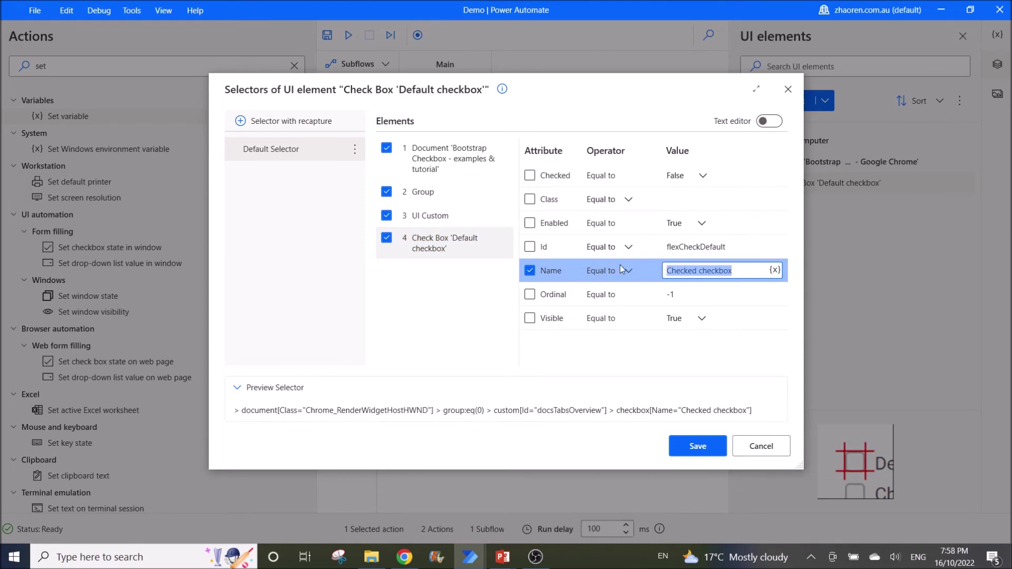
click(774, 272)
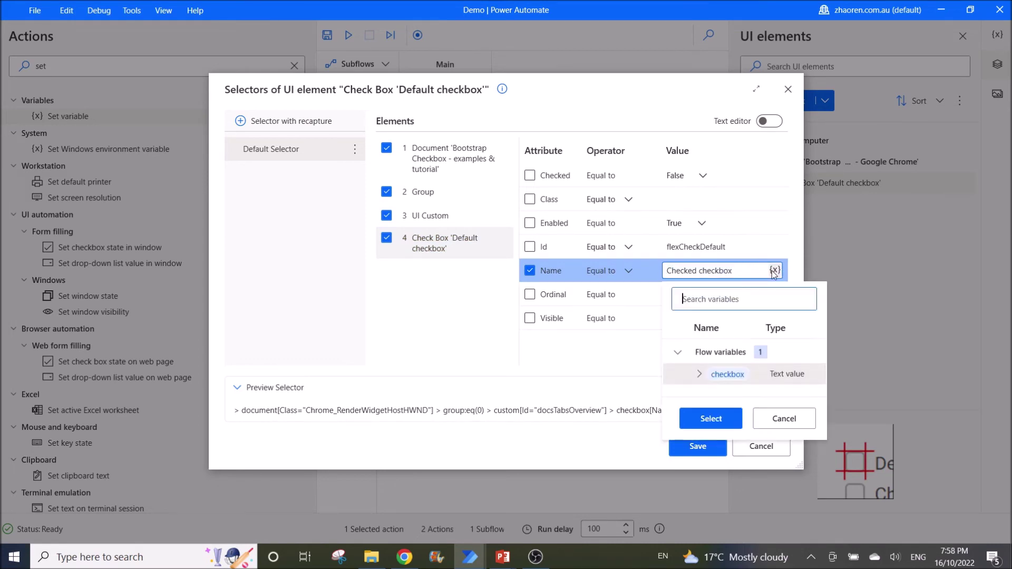
double_click(722, 377)
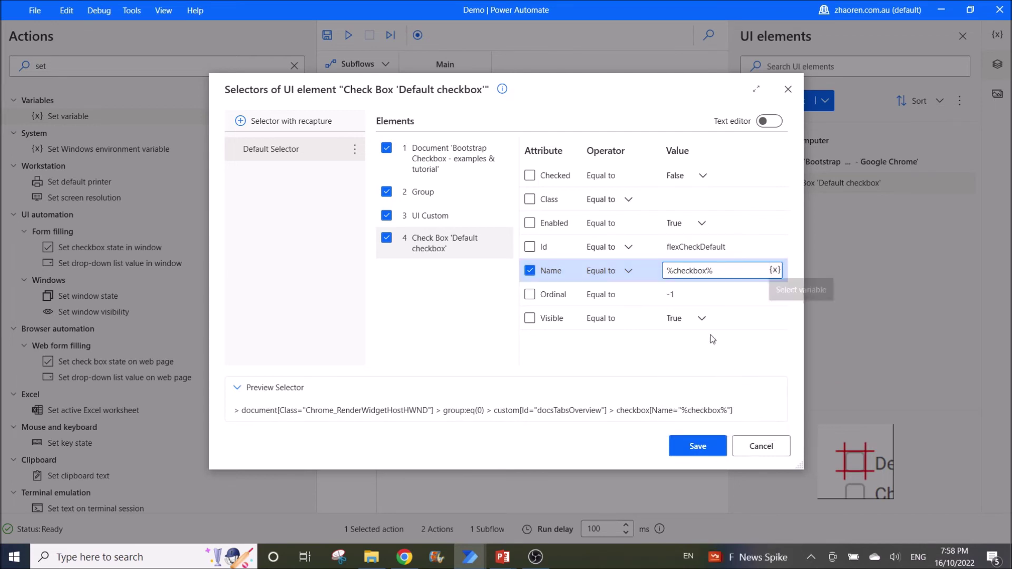
double_click(735, 272)
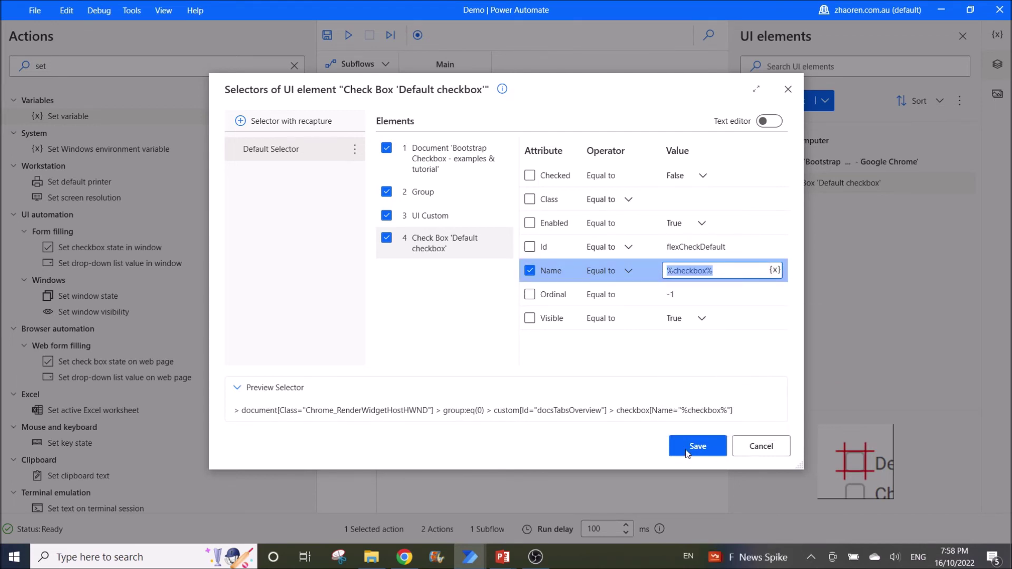
click(696, 449)
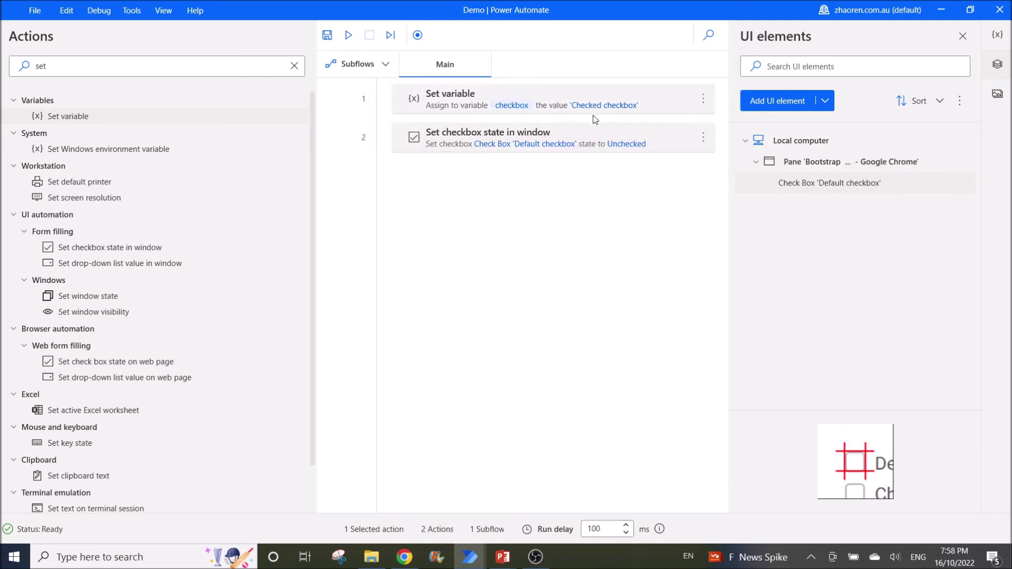
click(348, 35)
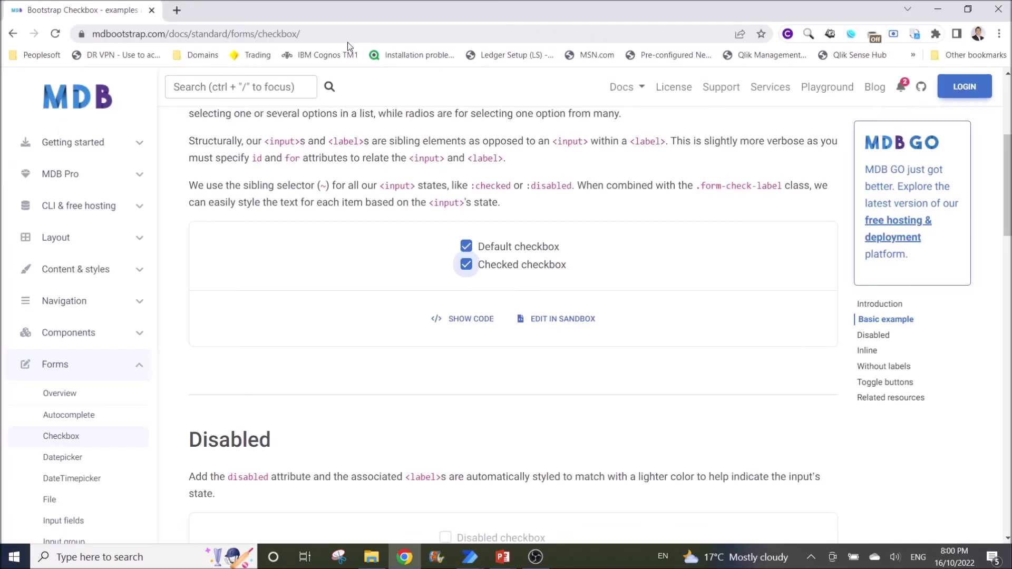
Watch the flow untick Checked checkbox in Chrome, then return to the Demo flow window.
click(466, 266)
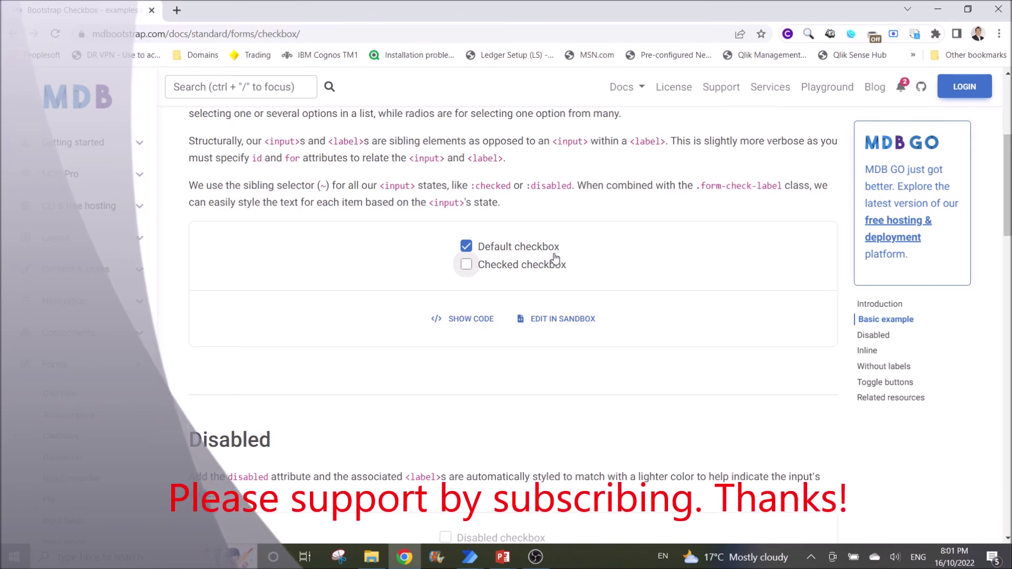
mouse_move(470, 556)
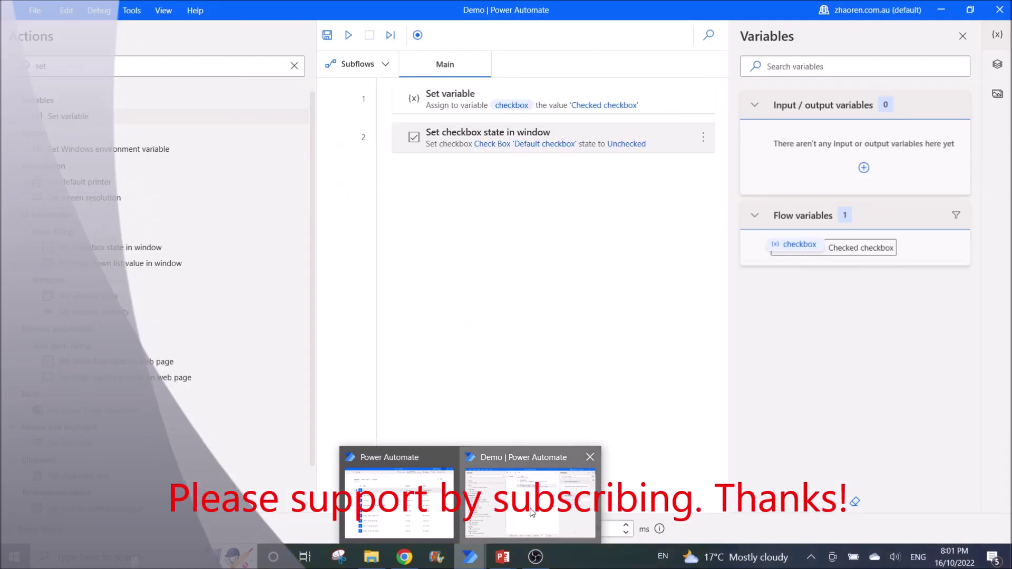
click(530, 512)
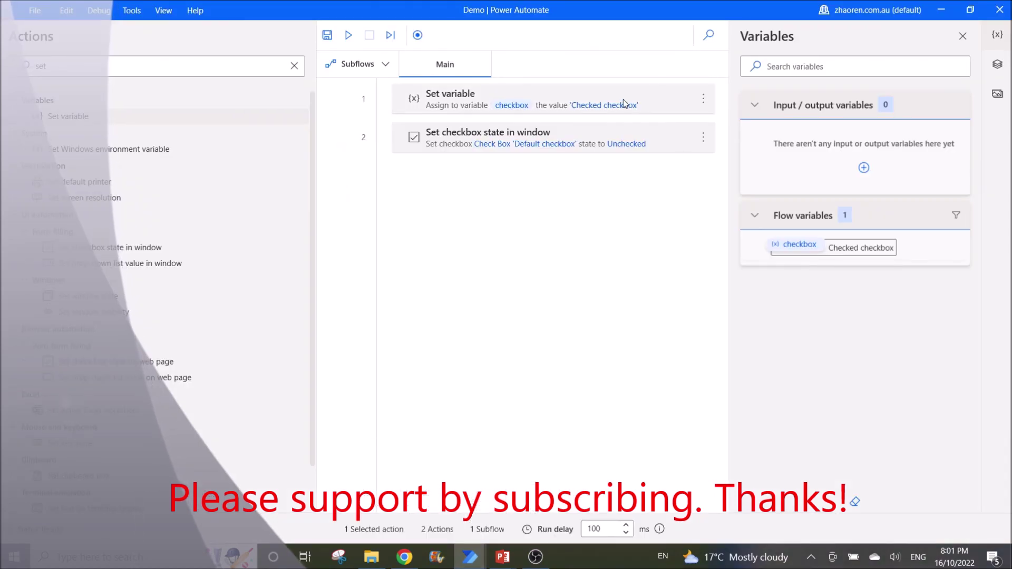
Set the checkbox variable's value to 'Default checkbox' and save the action.
double_click(639, 101)
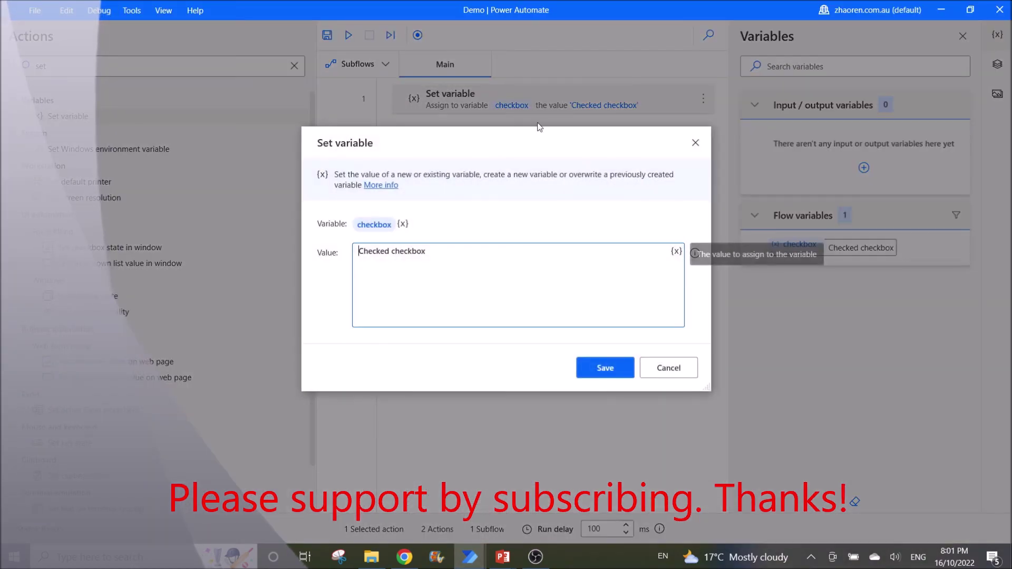
drag(437, 251, 335, 253)
key(BackSpace)
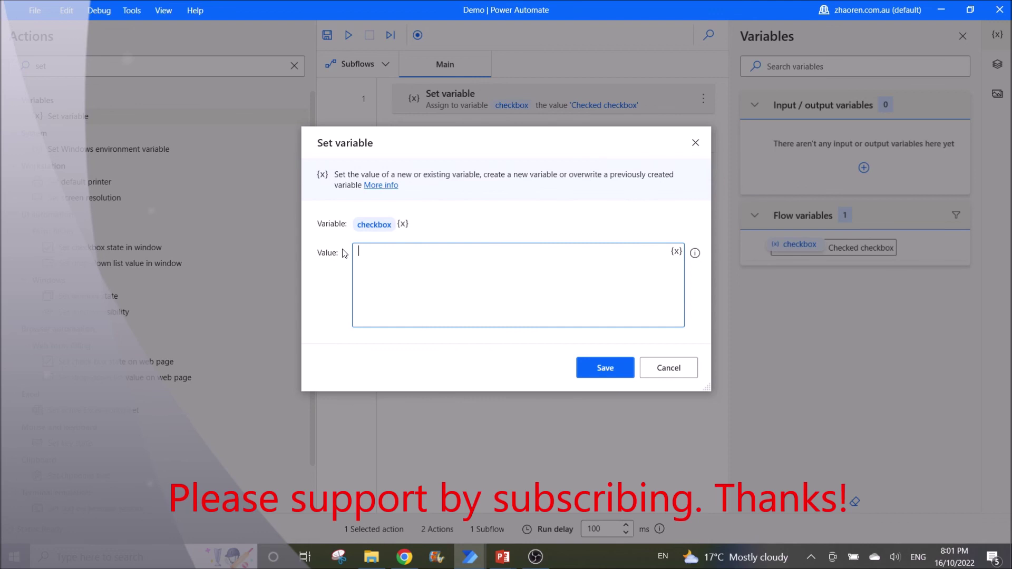
text(Default)
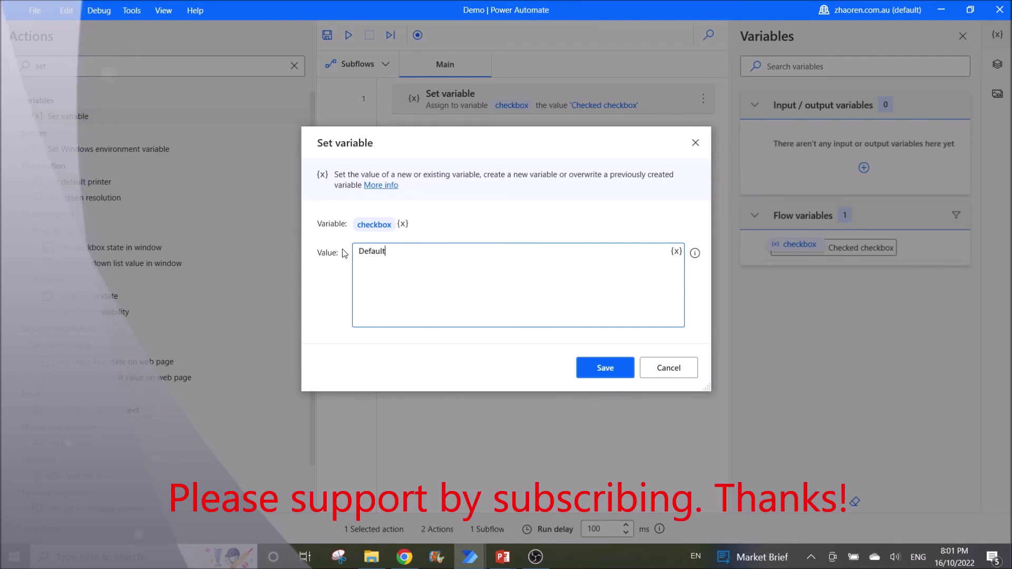
text( checkbox)
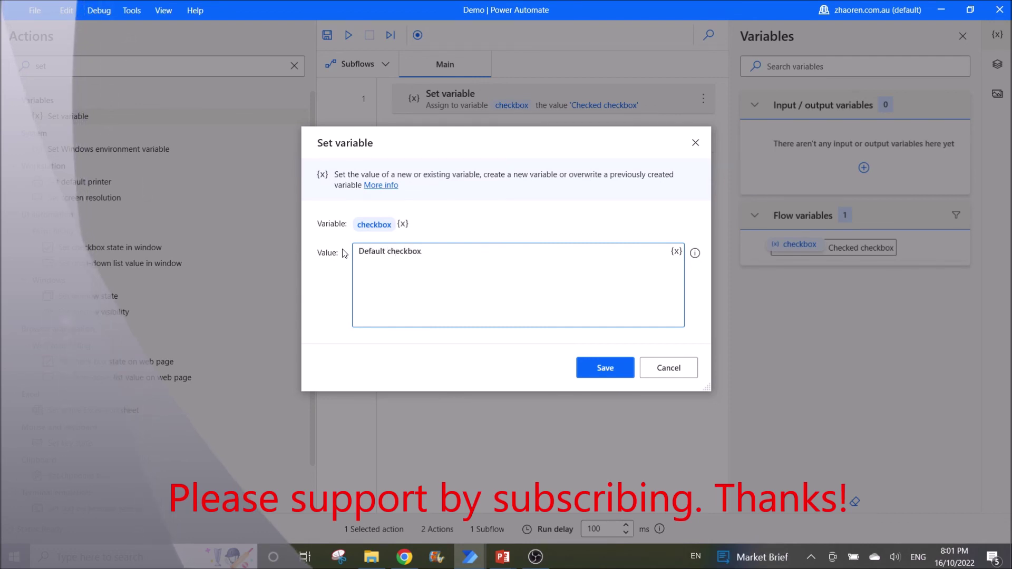
click(606, 368)
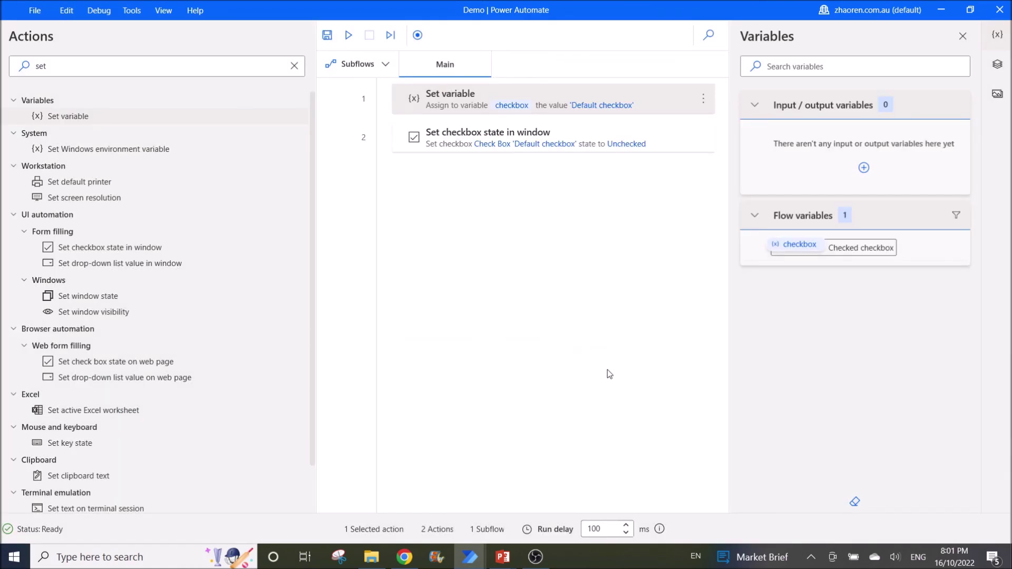
Glance at the web page behind the flow window, then run the flow again.
mouse_move(522, 10)
mouse_down()
mouse_move(513, 361)
mouse_move(509, 126)
mouse_up()
double_click(509, 127)
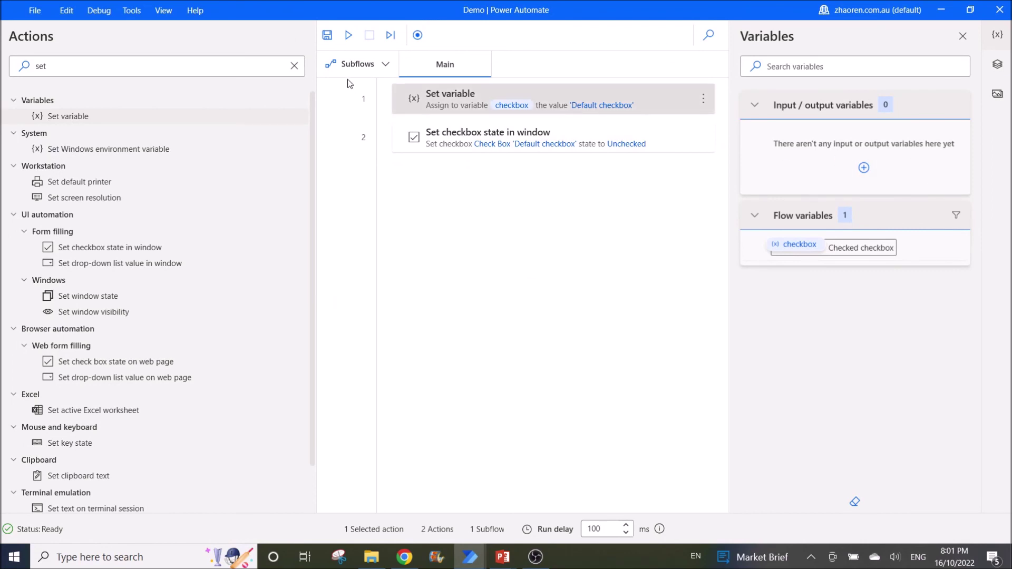
click(347, 35)
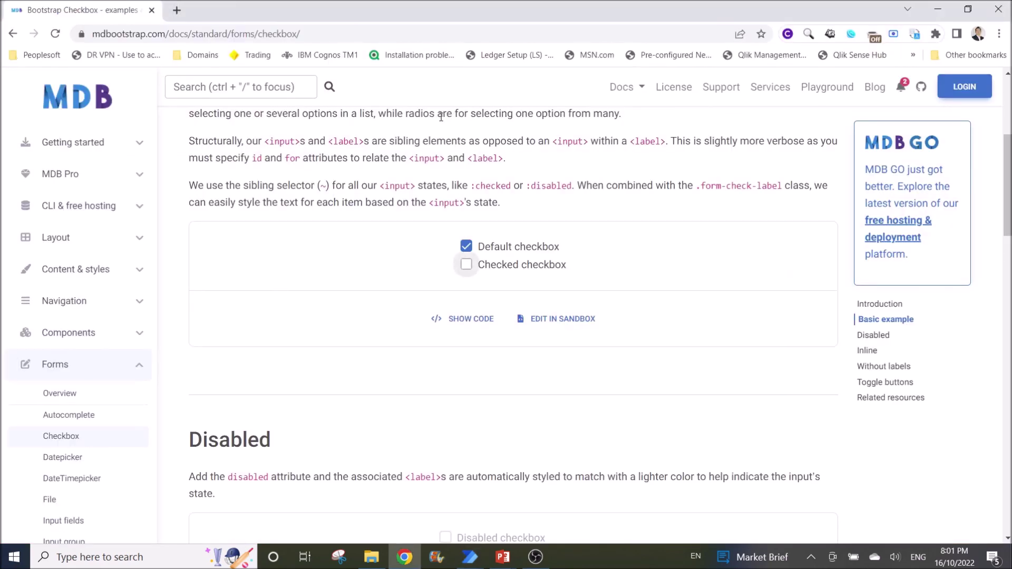
Watch the flow untick Default checkbox, leaving both MDB example boxes clear.
click(466, 247)
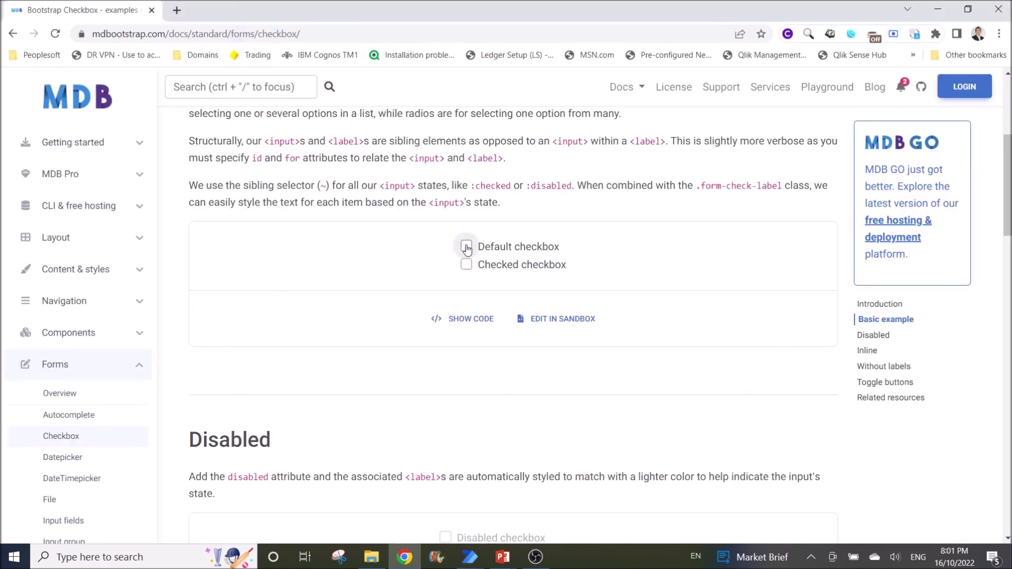